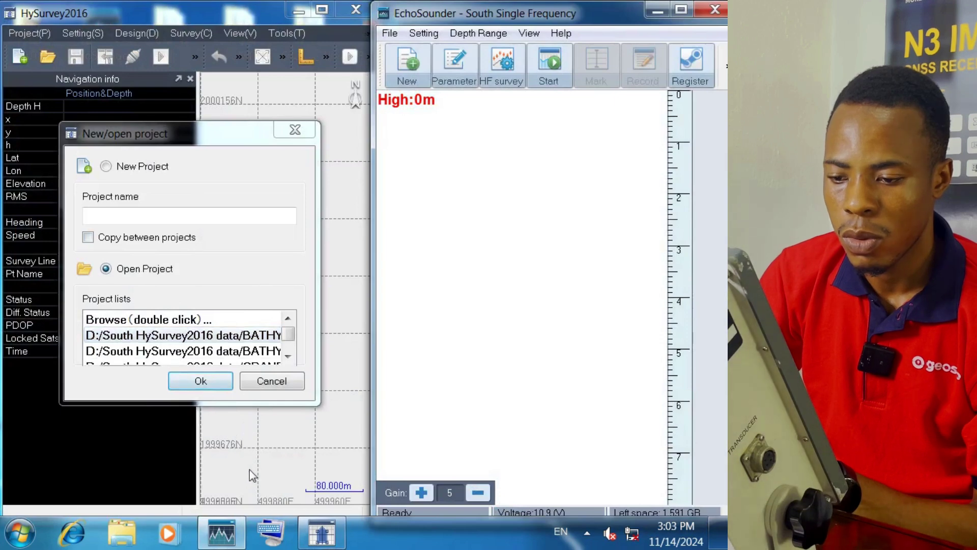
- Open the BATHY SURVEY TEST project with survey line Ln1 of 20241113 and maximize the HySurvey2016 window
left_click(230, 423)
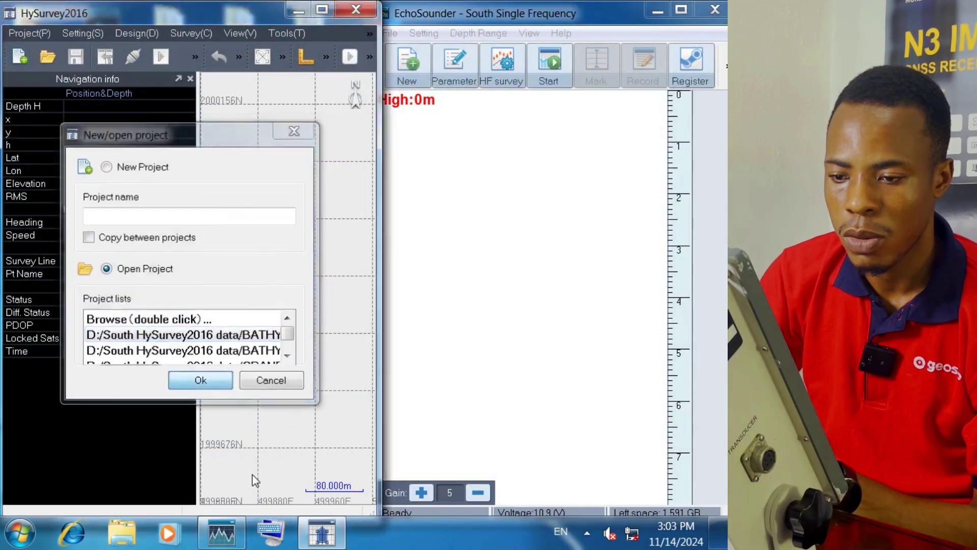
key("Return")
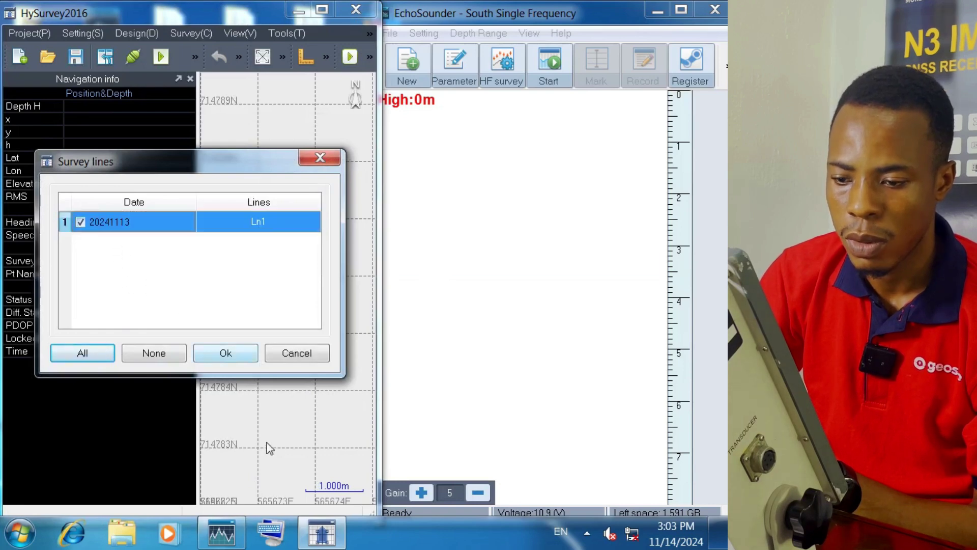
key("Return")
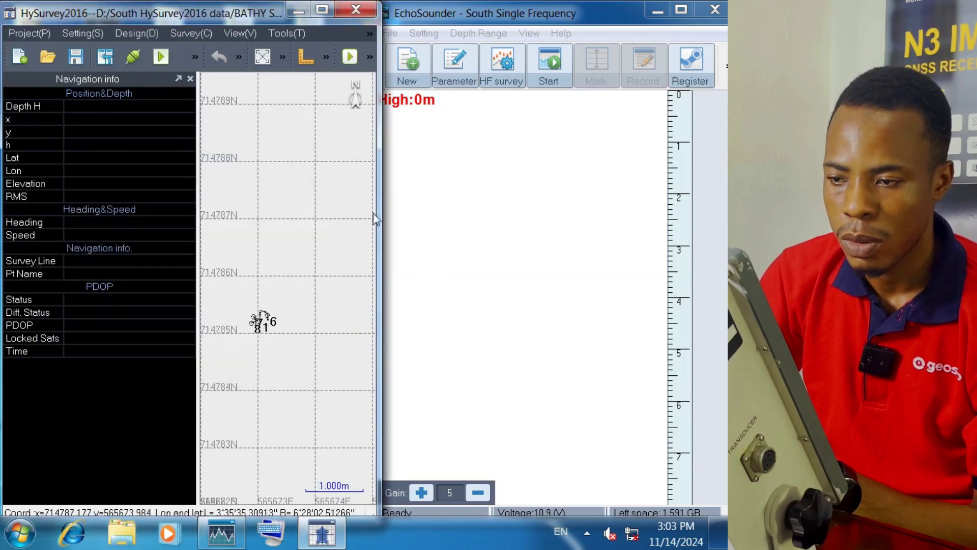
left_click(322, 9)
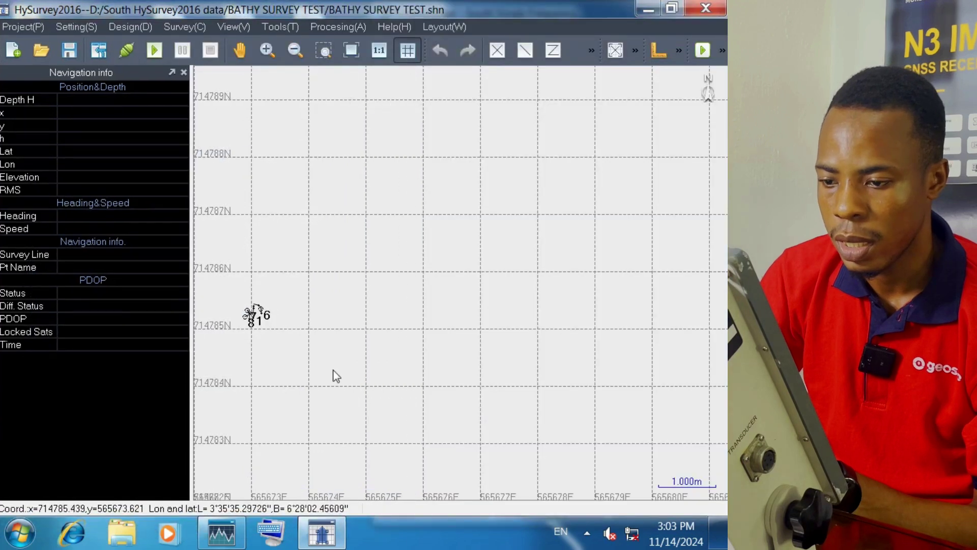
- Inspect the recorded points on the map and open the Single Beam Editor for this project
scroll(617, 406, "down", 2)
scroll(345, 396, "up", 2)
scroll(712, 372, "down", 5)
scroll(524, 386, "up", 5)
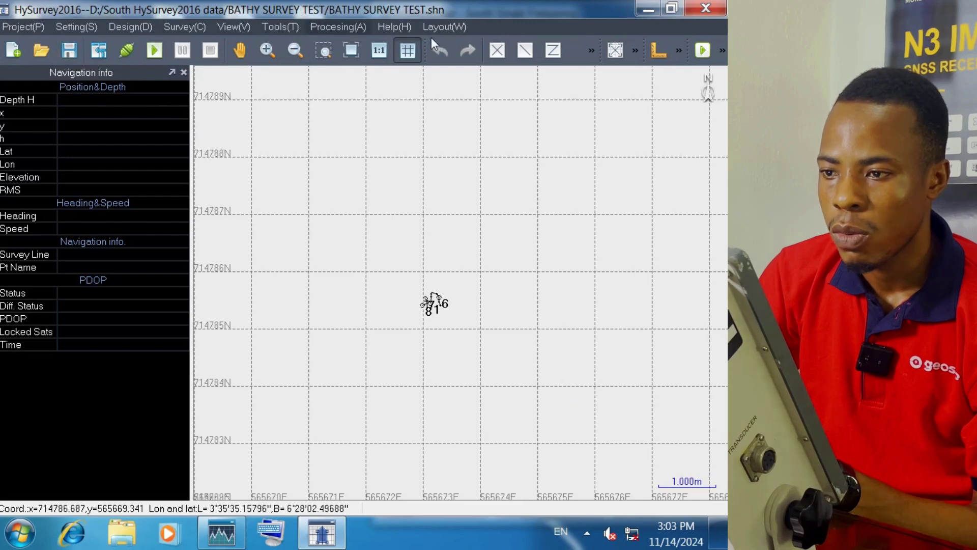
key("alt+a")
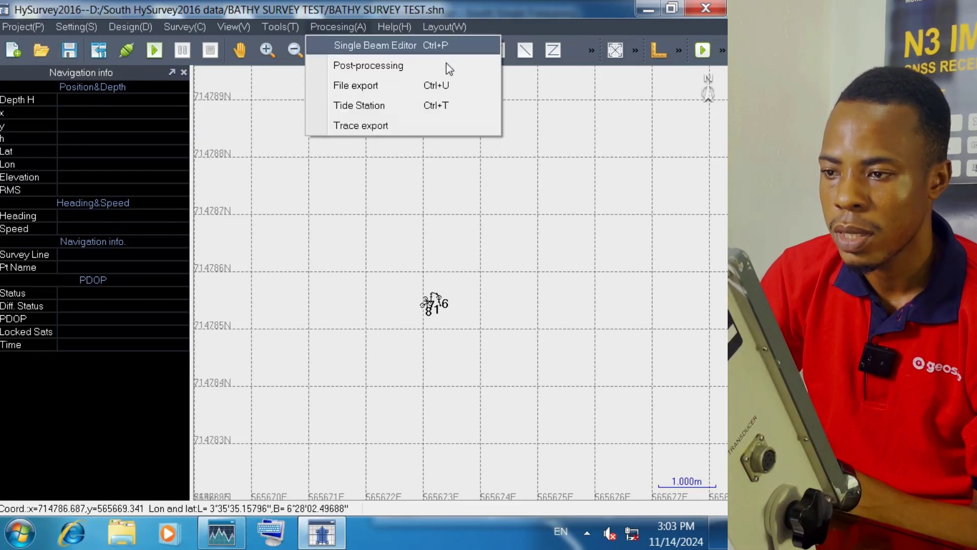
key("Return")
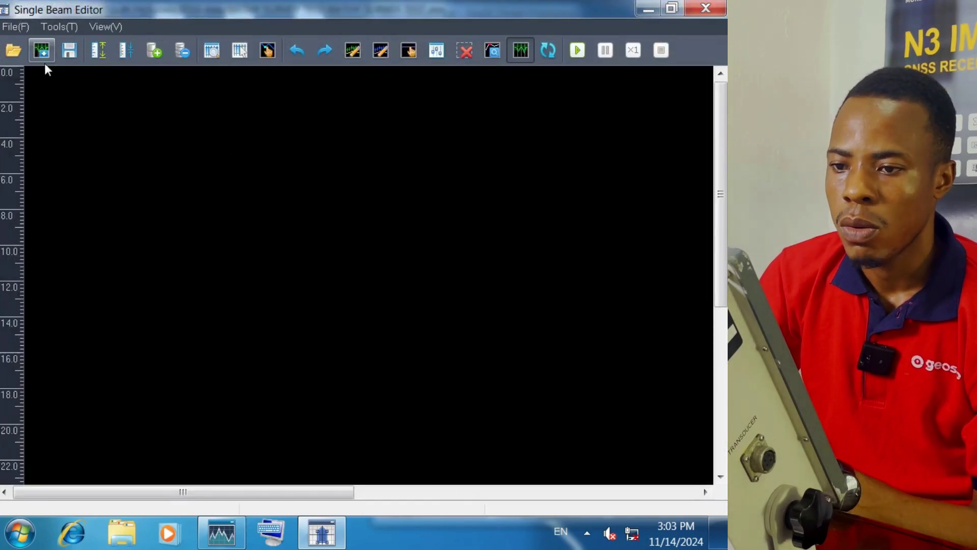
- Load survey line Ln1 of 20241113 into the editor and accept importing its echo images
left_click(20, 28)
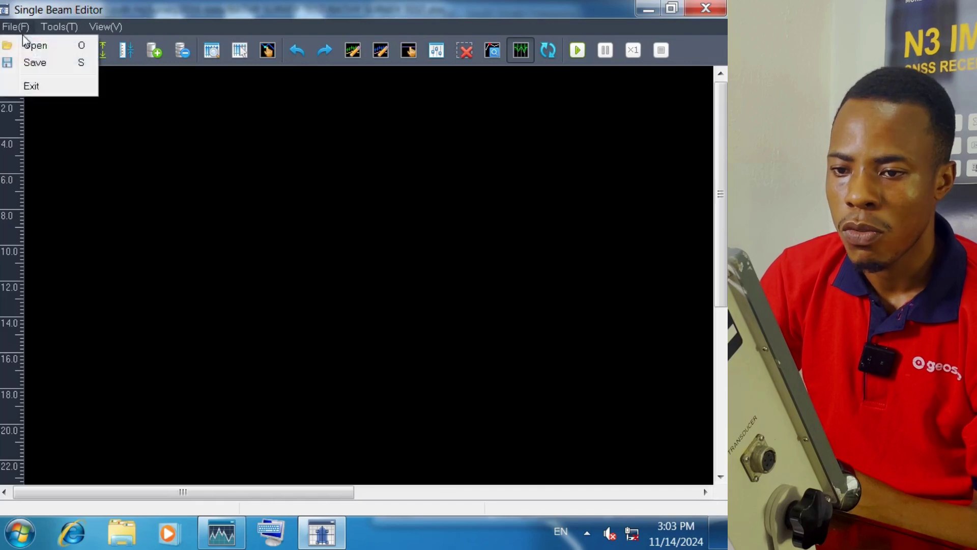
left_click(60, 64)
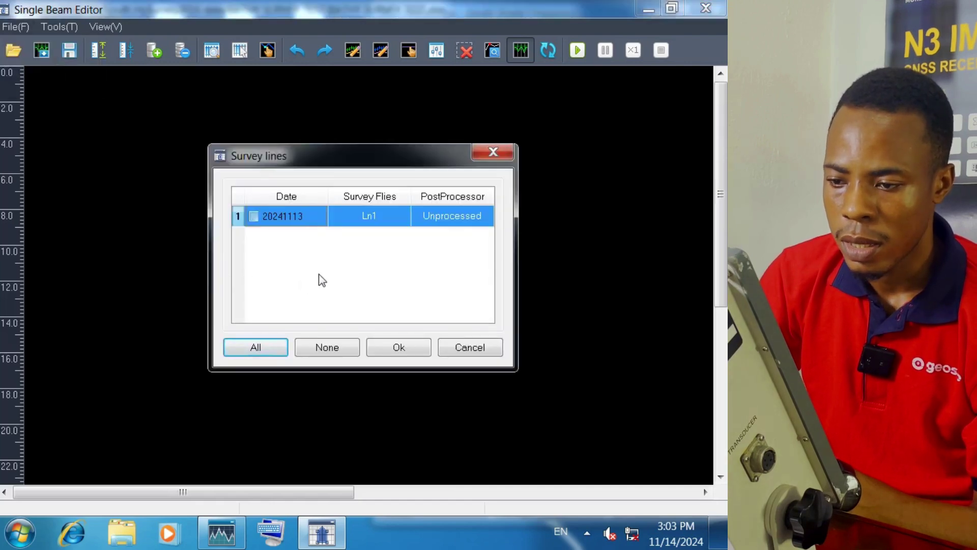
key("Return")
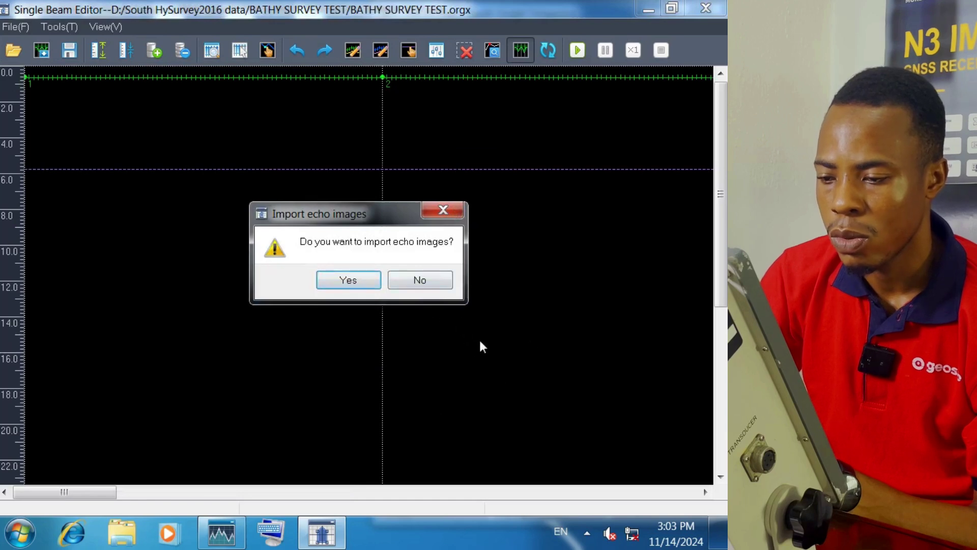
key("Return")
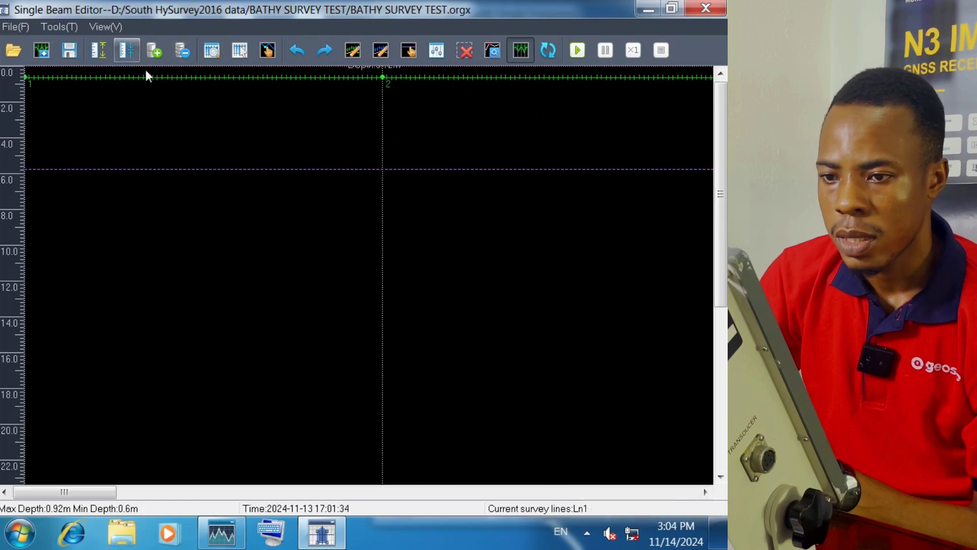
- Compress the depth profile horizontally to view the whole line, and expand it back to a detailed scale
left_click(182, 50)
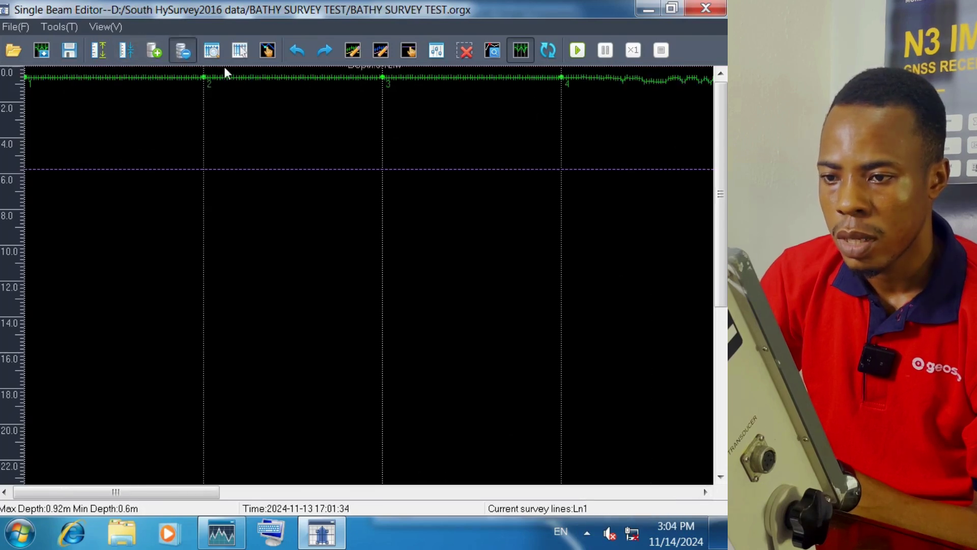
left_click(182, 50)
left_click(182, 50)
left_click(182, 50)
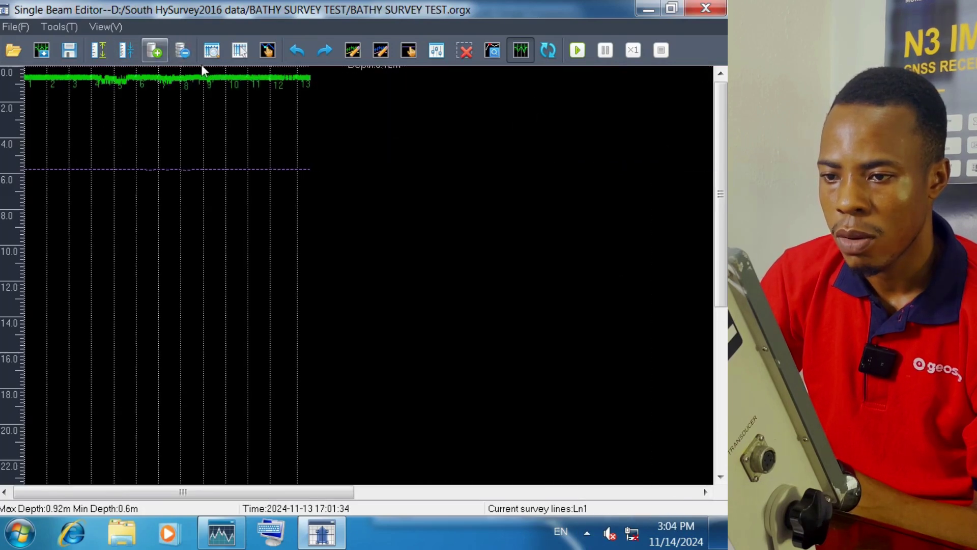
left_click(154, 50)
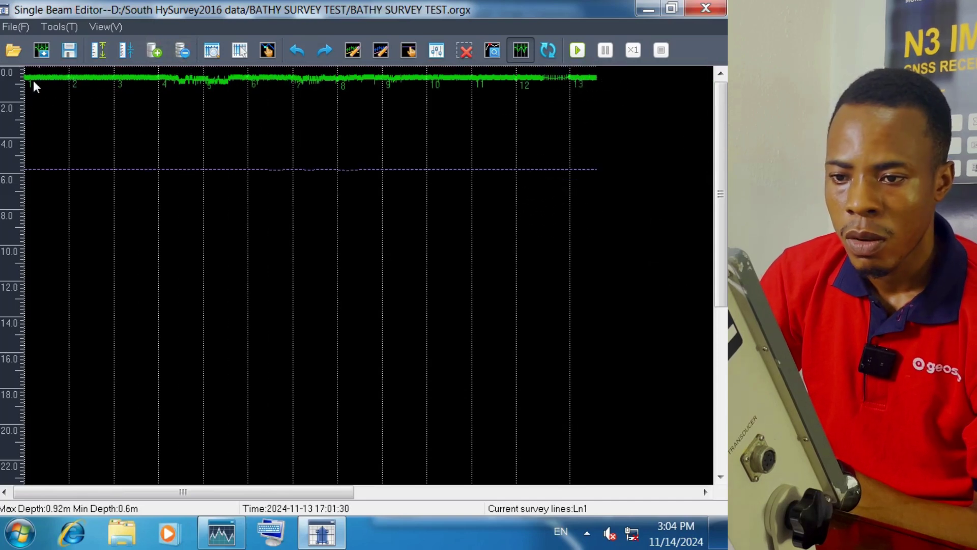
left_click(155, 50)
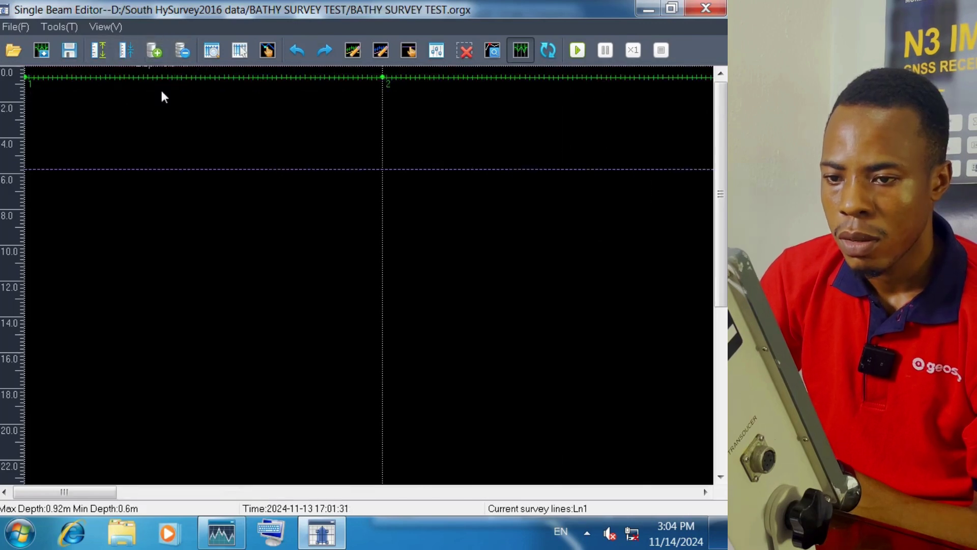
- Enlarge the vertical depth scale and examine the depth profile of Ln1 through to its last point
left_click(705, 492)
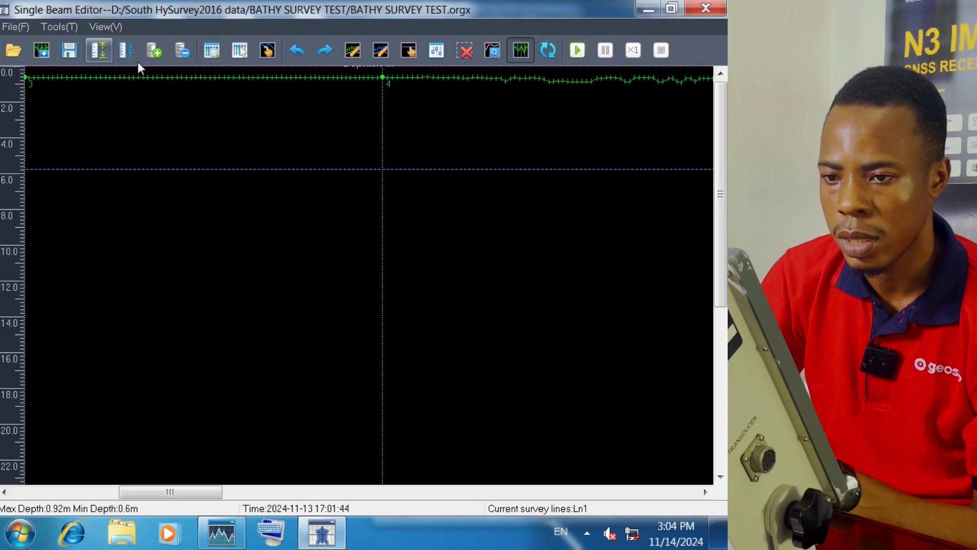
left_click(99, 50)
left_click(98, 49)
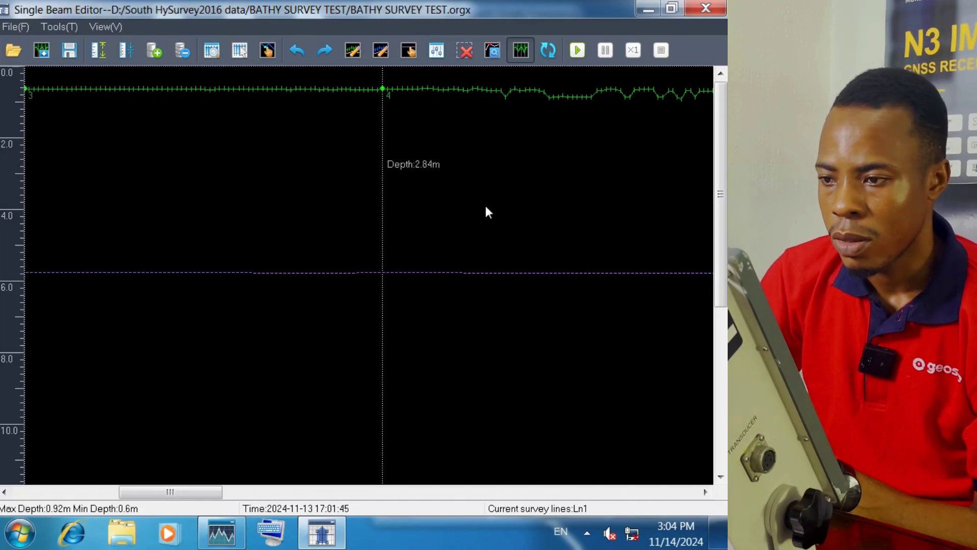
left_click(705, 492)
left_click(705, 492)
left_click(704, 492)
left_click_drag(445, 481, 5, 481)
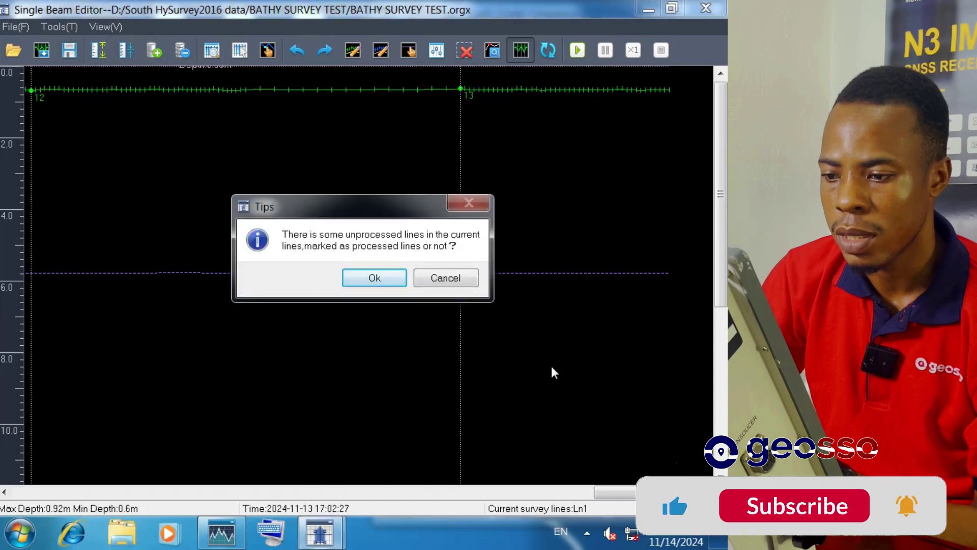
- Mark survey line Ln1 as processed, check its status in the survey lines list, and close the Single Beam Editor
key("Return")
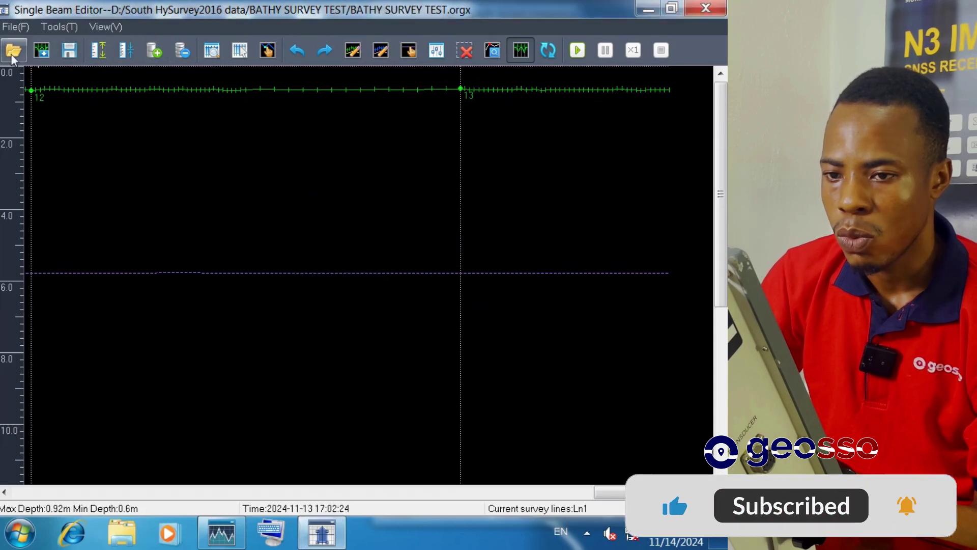
left_click(15, 31)
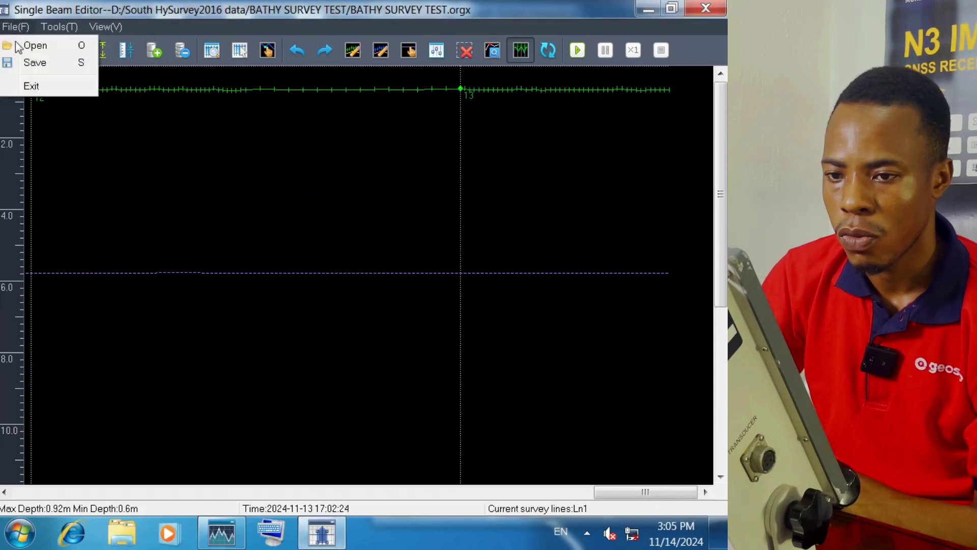
left_click(44, 60)
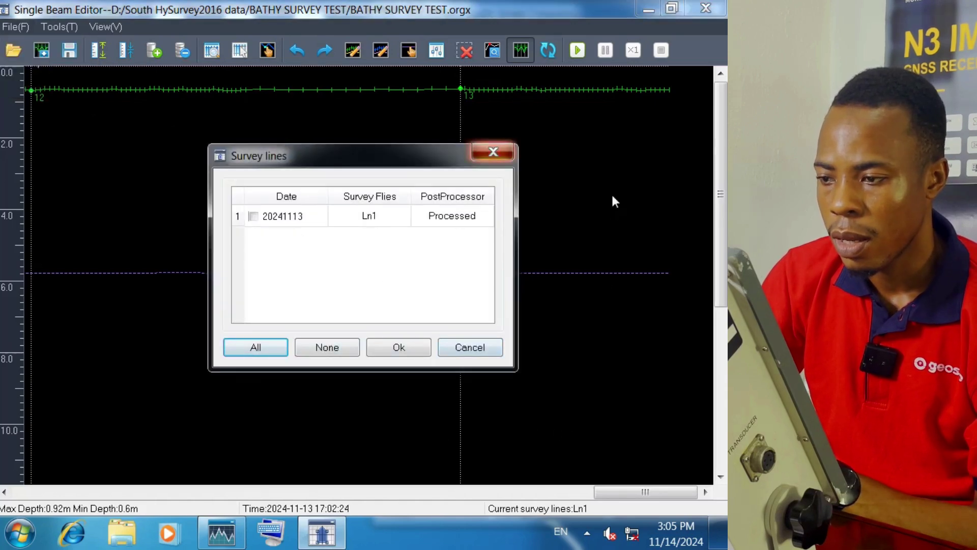
left_click(493, 152)
left_click(705, 7)
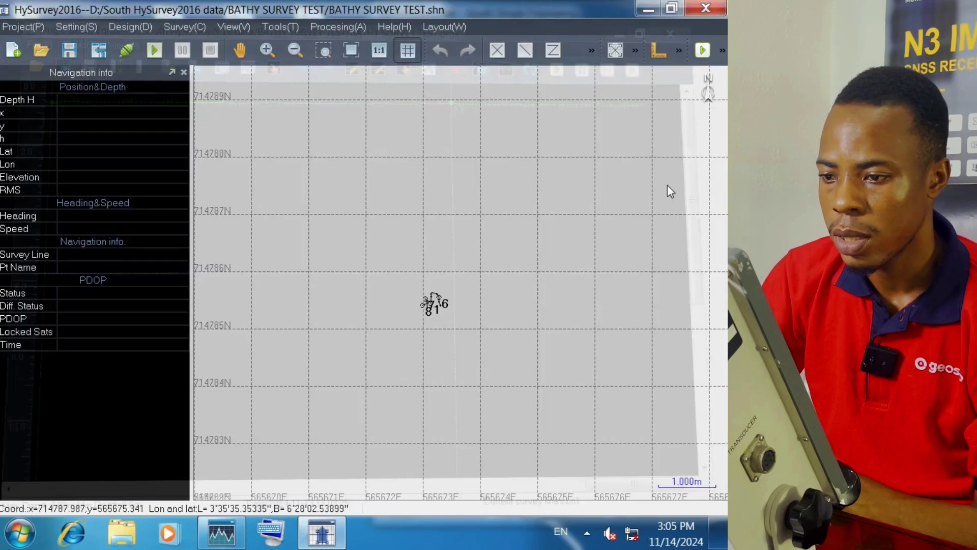
- Open the BATHY TEST 2 project with its survey line Ln1 of 20241113
left_click(33, 30)
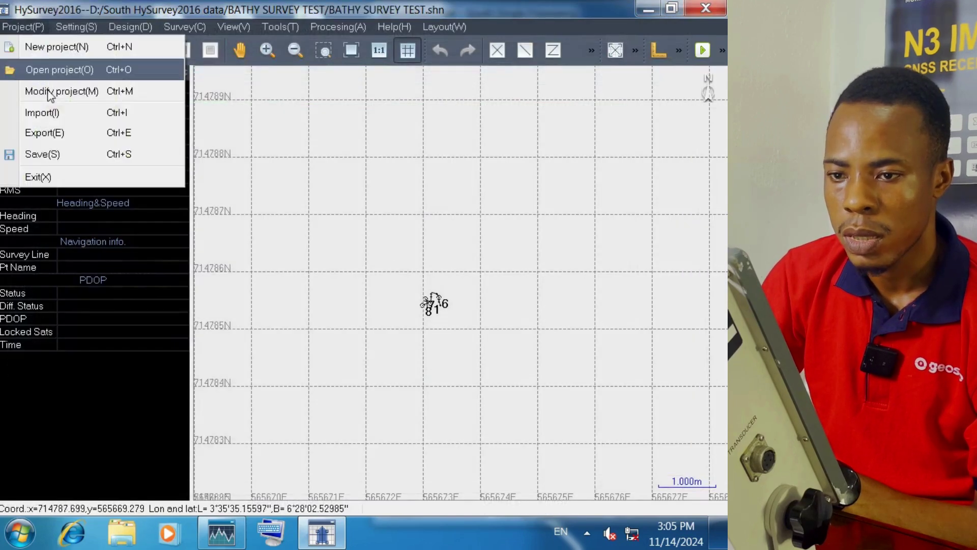
left_click(60, 76)
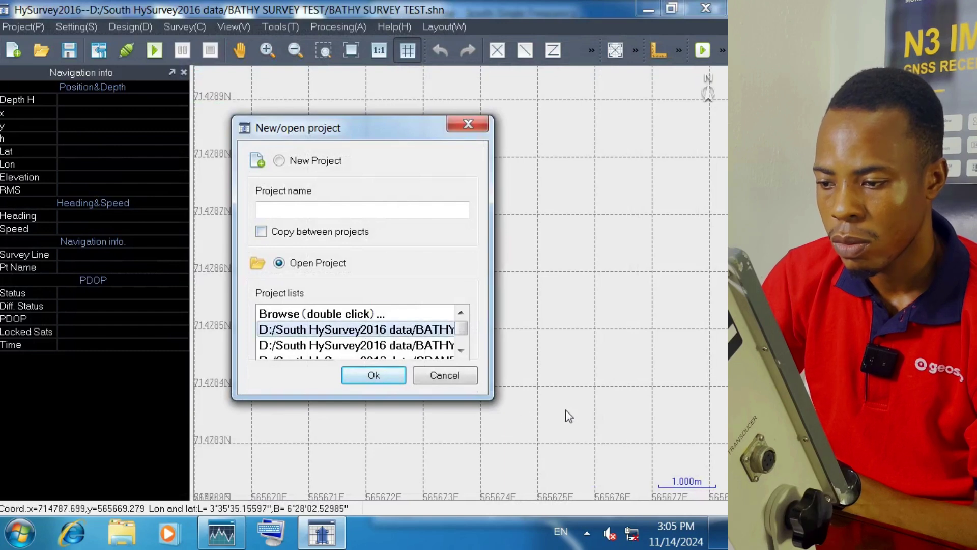
key("Down")
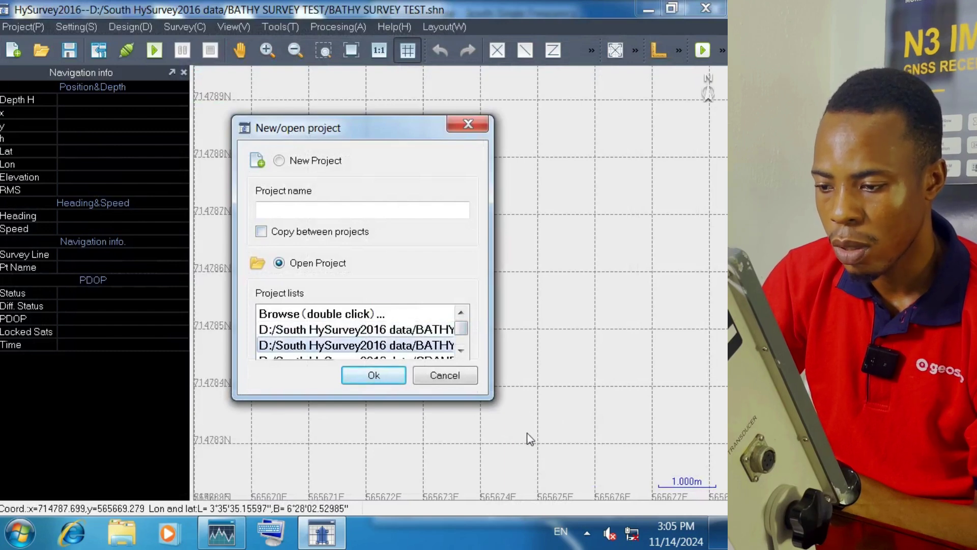
key("Return")
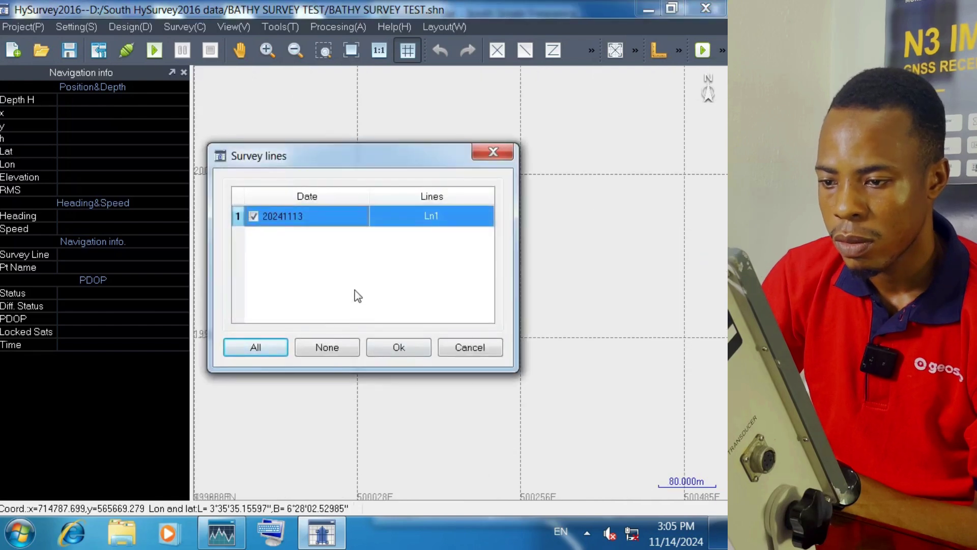
key("Return")
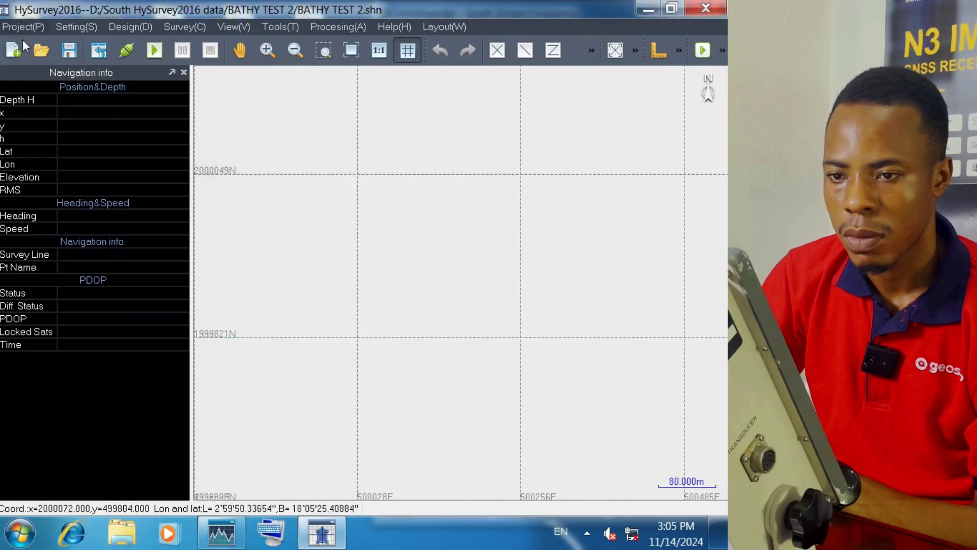
- Open the THISDAY BATHY project from the project list with survey line Ln1 of 20240918
left_click(22, 27)
left_click(61, 69)
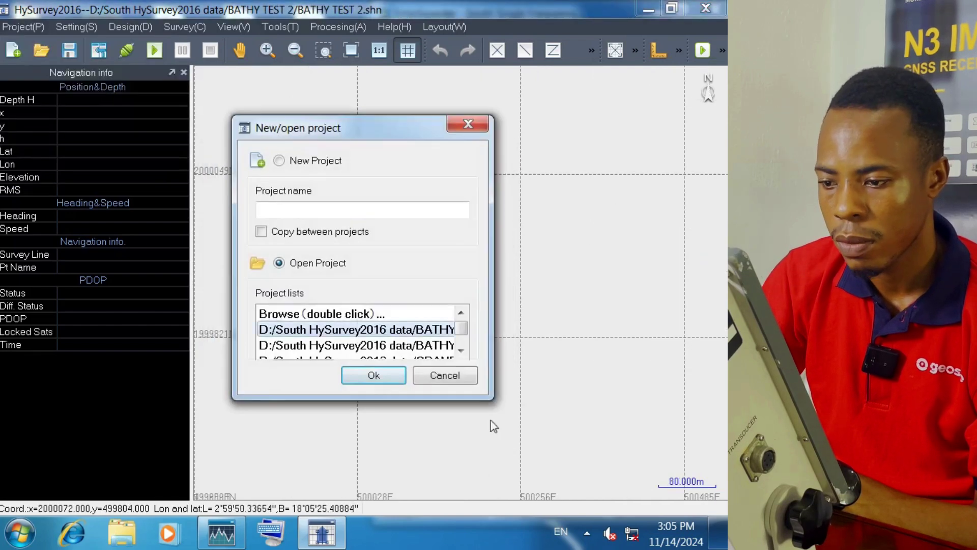
scroll(501, 431, "down", 1)
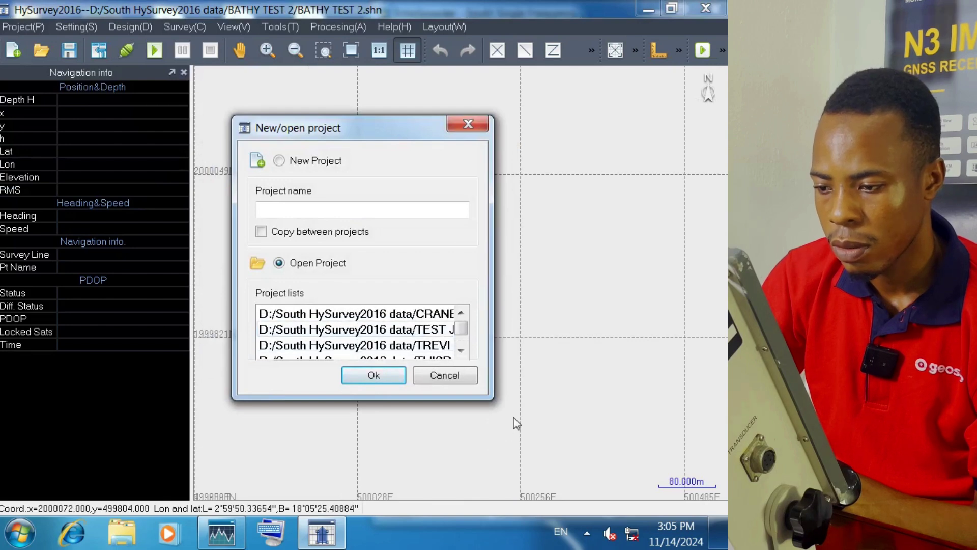
scroll(511, 407, "down", 1)
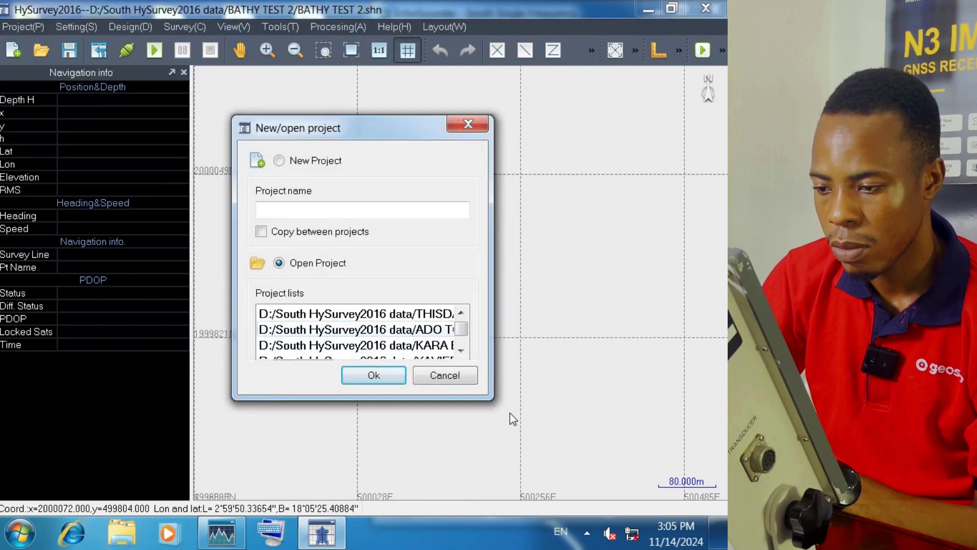
scroll(511, 398, "up", 1)
scroll(517, 427, "down", 1)
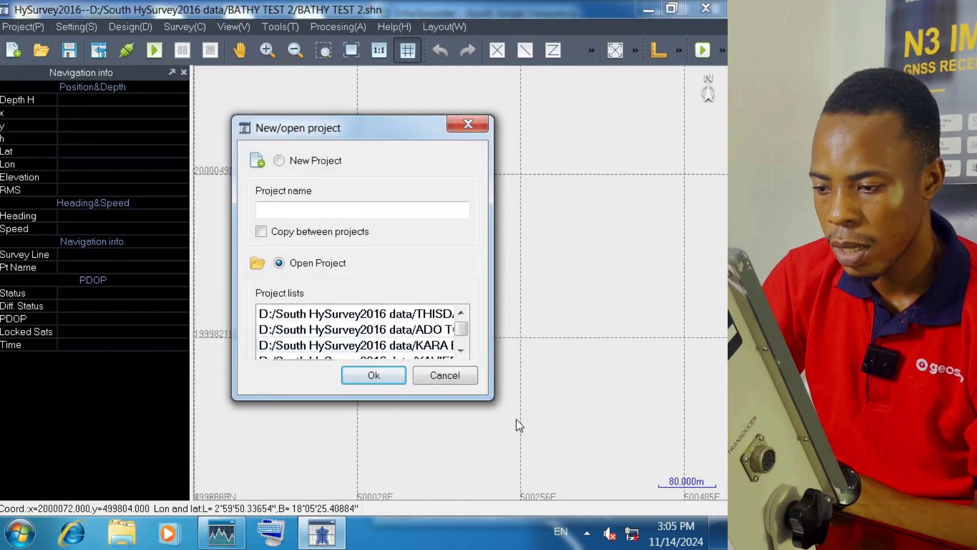
key("Return")
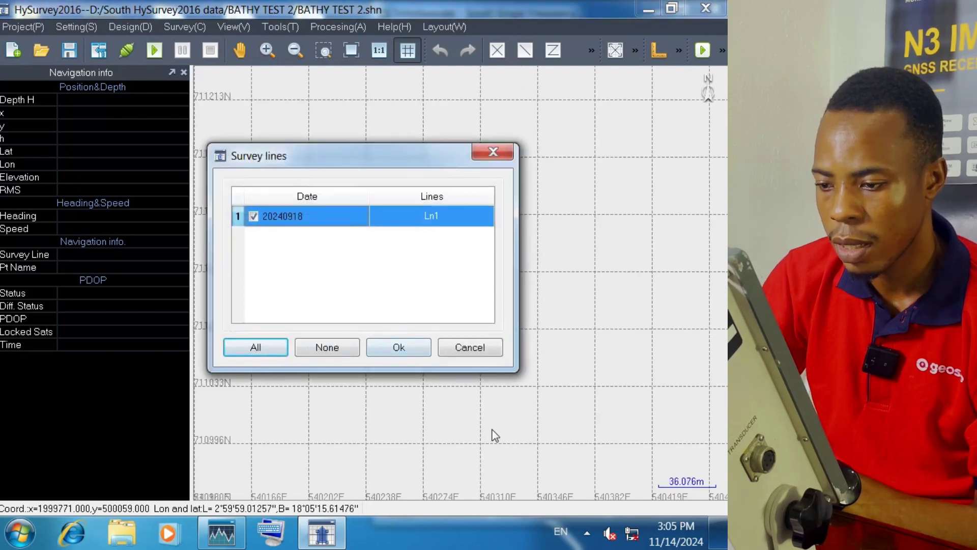
key("Return")
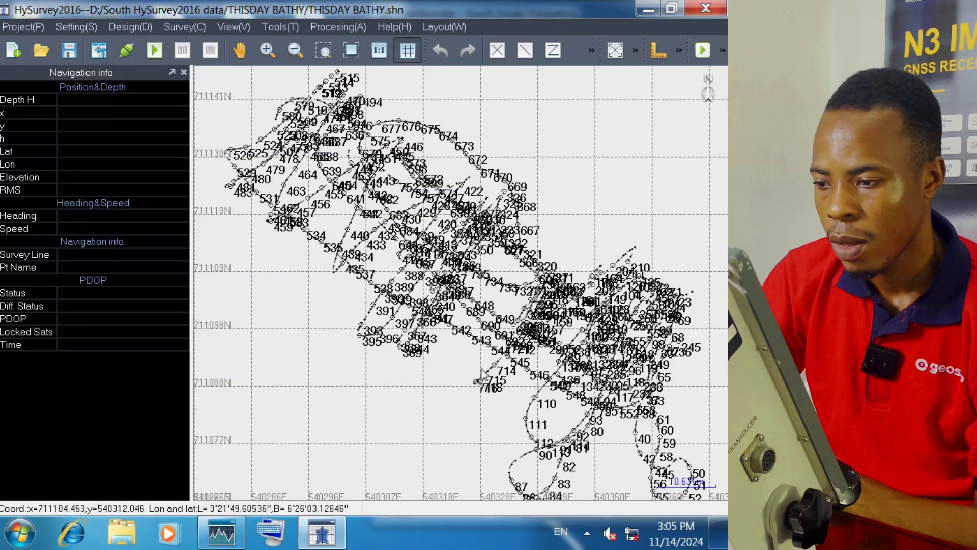
- Examine the surveyed track and its numbered points across the THISDAY BATHY map at different scales
scroll(483, 375, "down", 2)
scroll(509, 336, "up", 8)
scroll(483, 344, "down", 7)
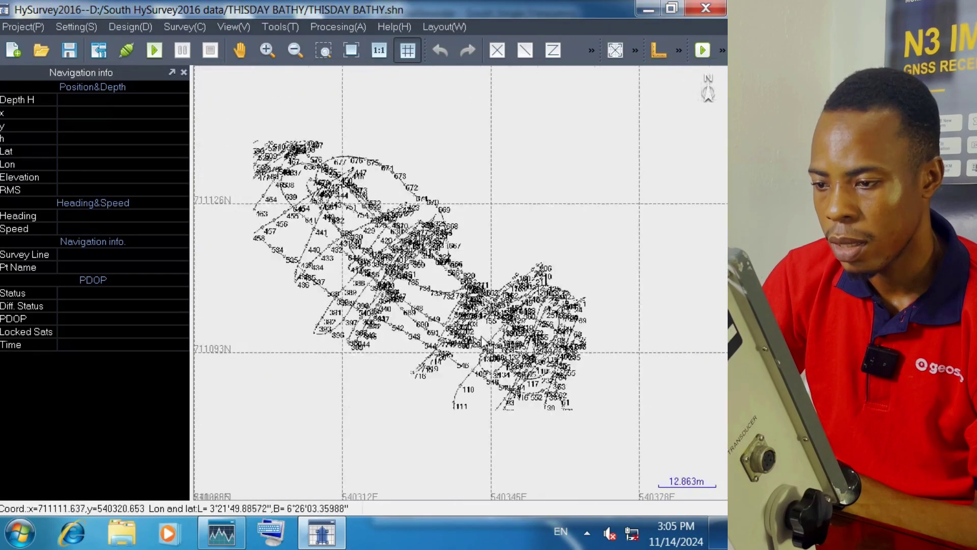
scroll(486, 343, "down", 1)
scroll(636, 421, "up", 5)
scroll(628, 426, "down", 3)
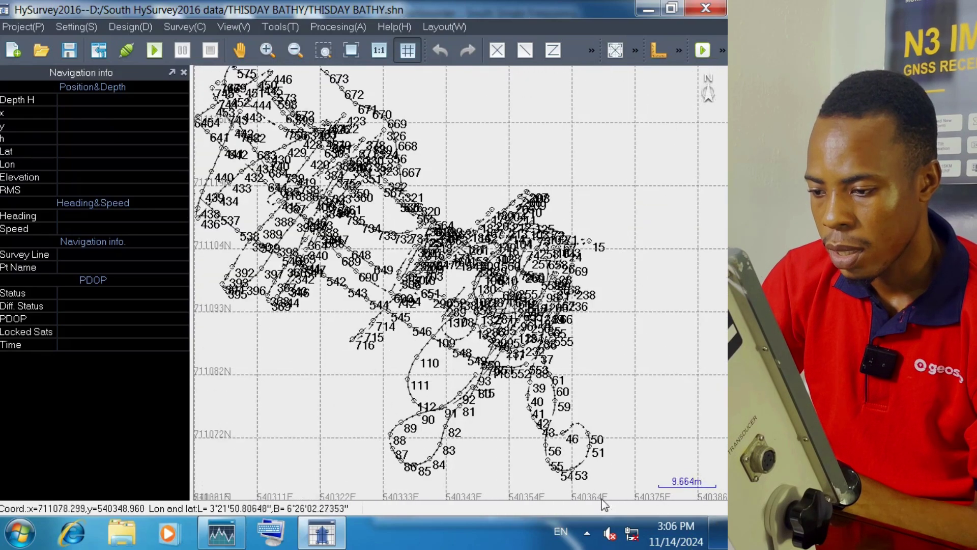
- Inspect the crossing track loops and point labels on the THISDAY BATHY map, from close-up to full extent
scroll(430, 381, "up", 4)
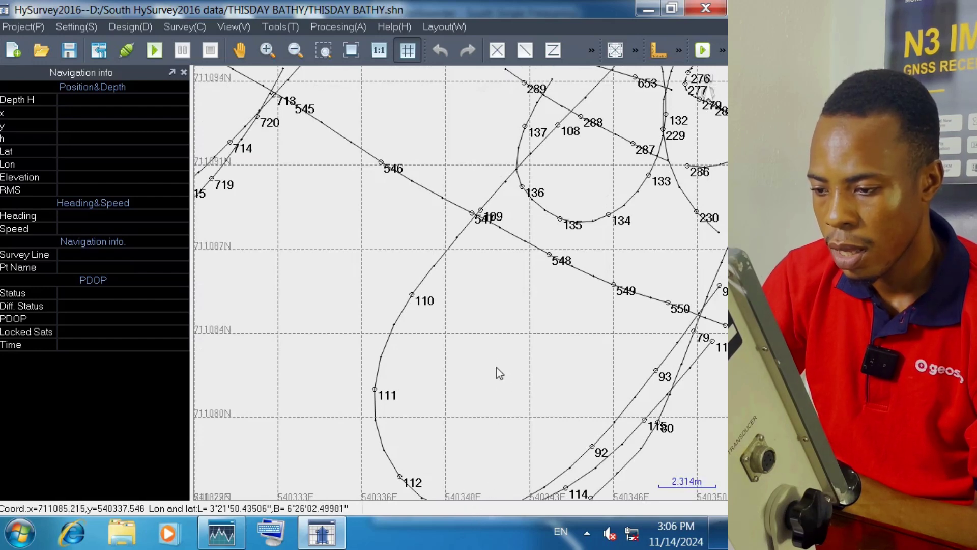
scroll(524, 458, "down", 3)
scroll(535, 481, "down", 5)
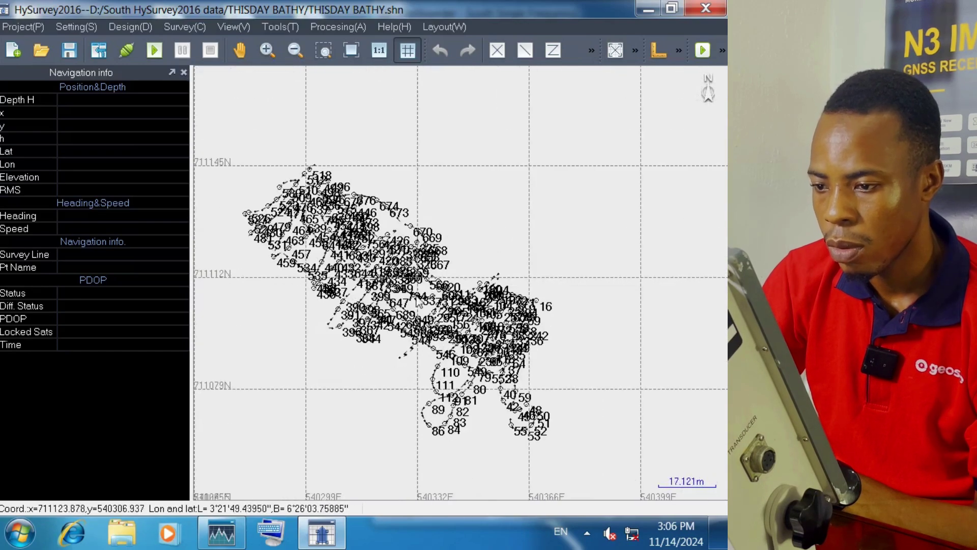
scroll(365, 253, "up", 9)
scroll(365, 253, "down", 9)
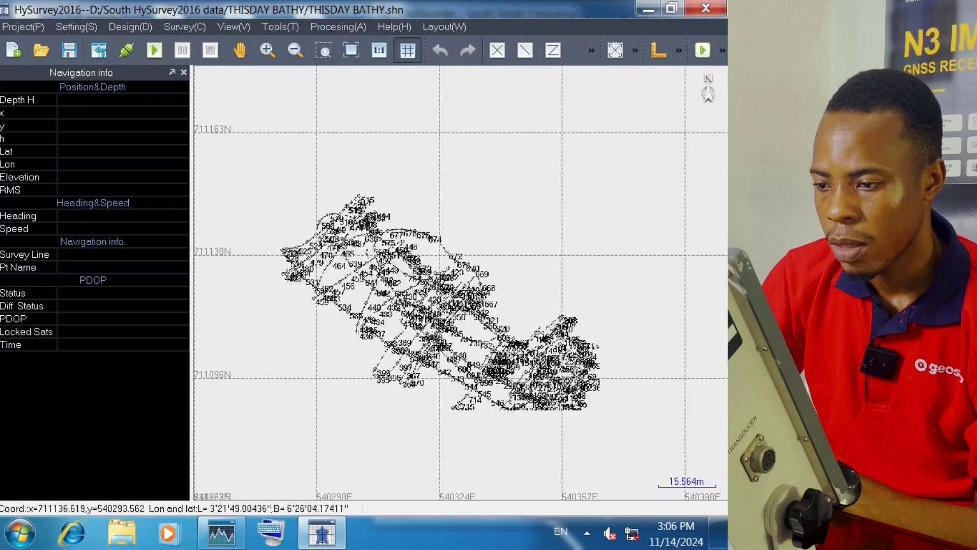
scroll(554, 387, "up", 8)
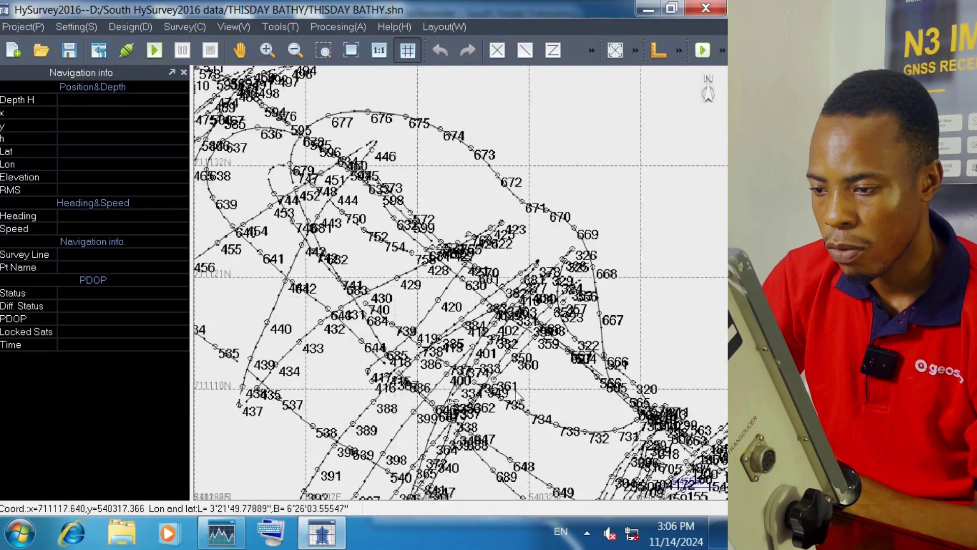
scroll(379, 333, "down", 3)
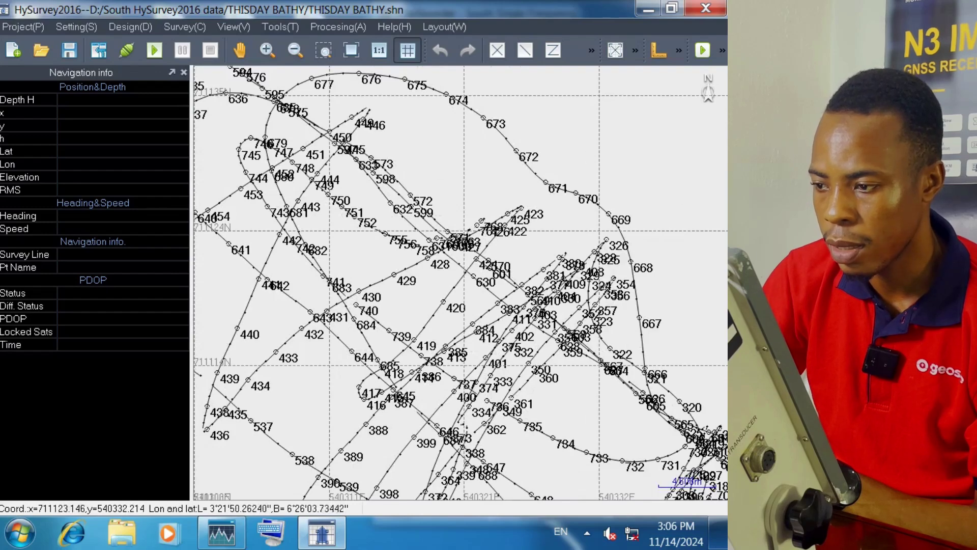
scroll(508, 338, "down", 5)
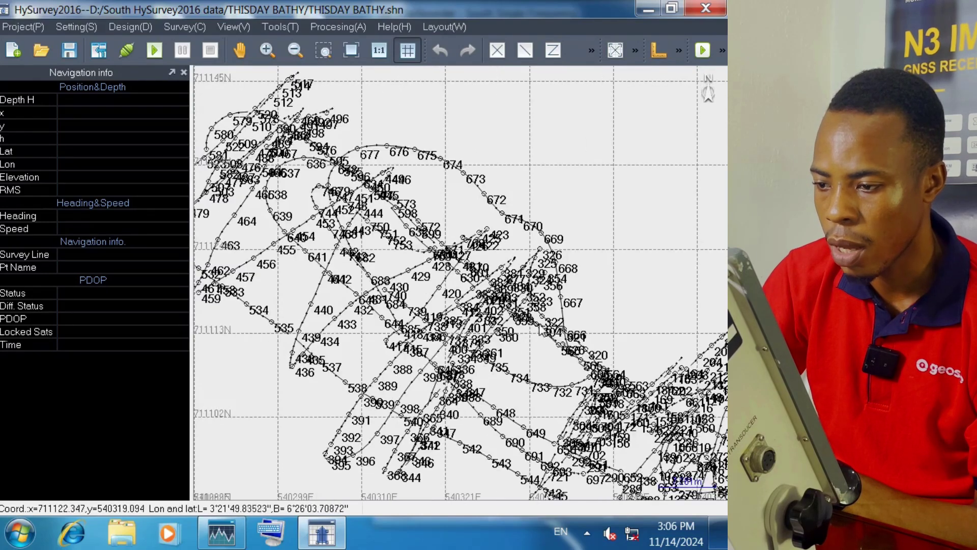
scroll(580, 330, "down", 2)
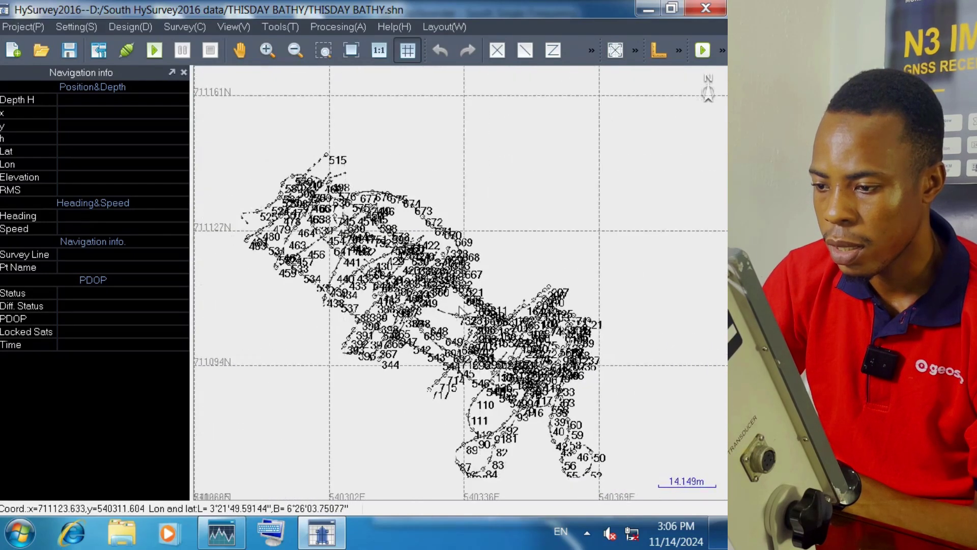
scroll(387, 291, "up", 1)
scroll(385, 291, "down", 2)
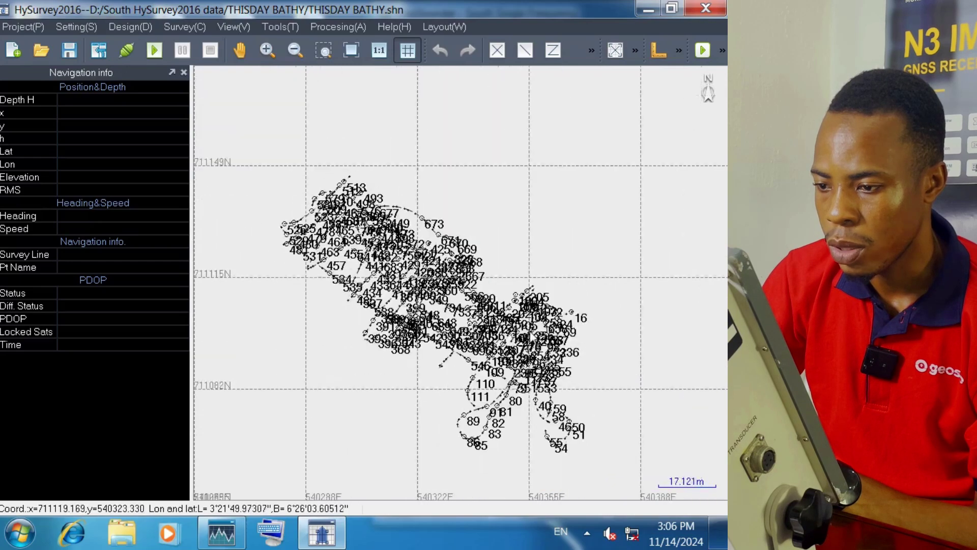
scroll(621, 468, "up", 1)
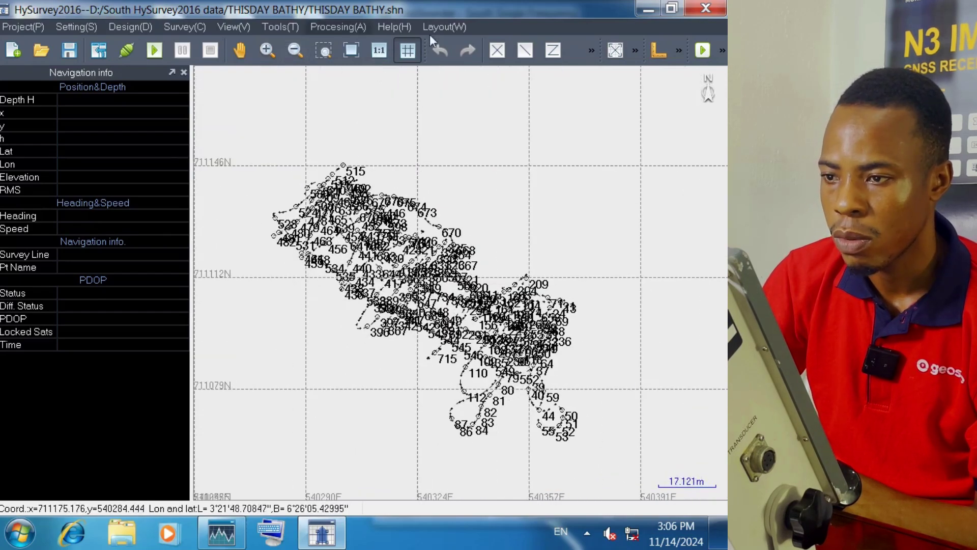
- Open the THISDAY BATHY data in the Single Beam Editor and accept the echo image import
left_click(338, 27)
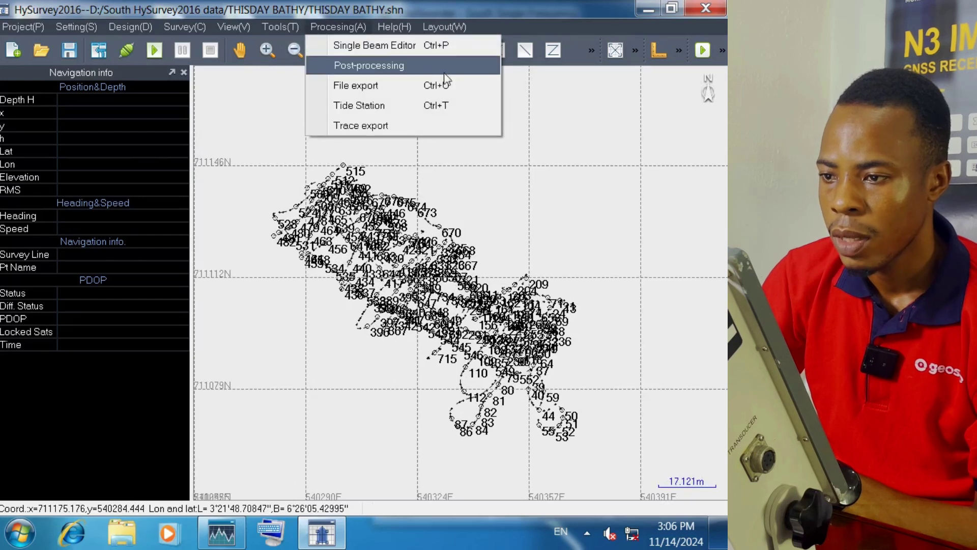
left_click(438, 44)
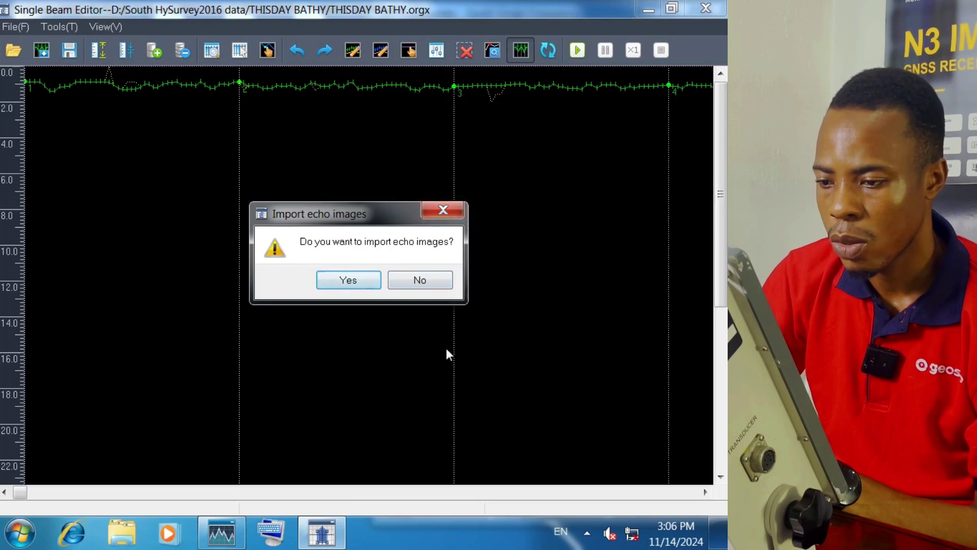
key("Return")
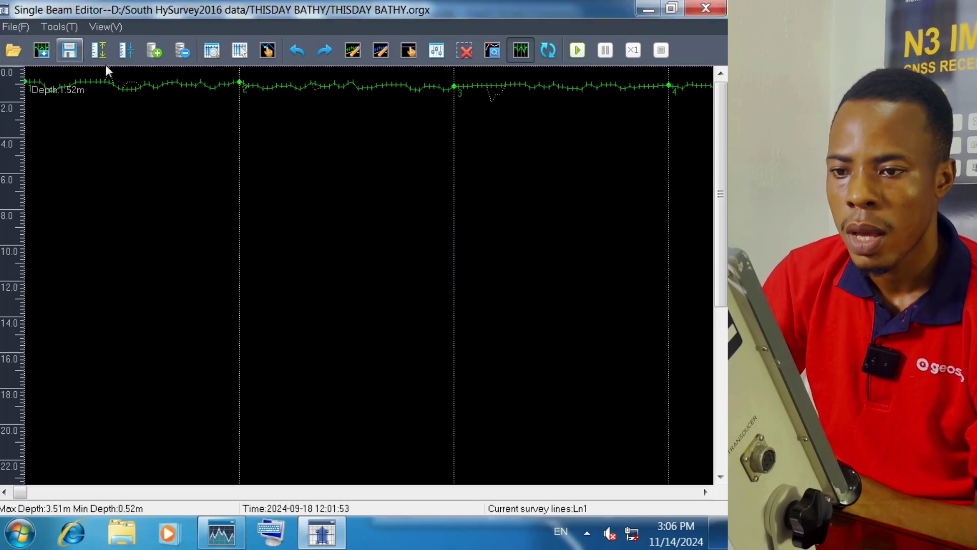
- Compress the depth profile of Ln1 horizontally to view the overall seabed shape and its spikes
left_click(182, 50)
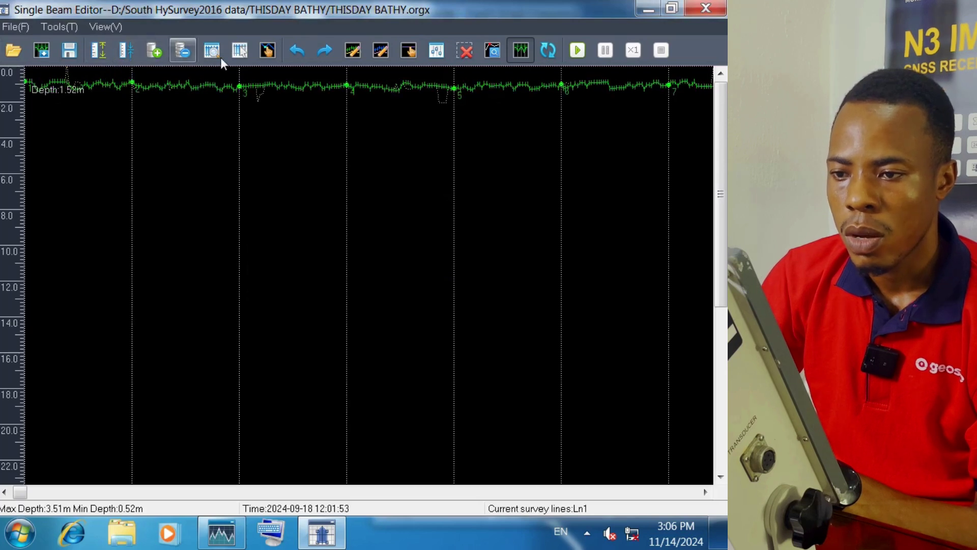
left_click(181, 50)
left_click(182, 50)
left_click(220, 57)
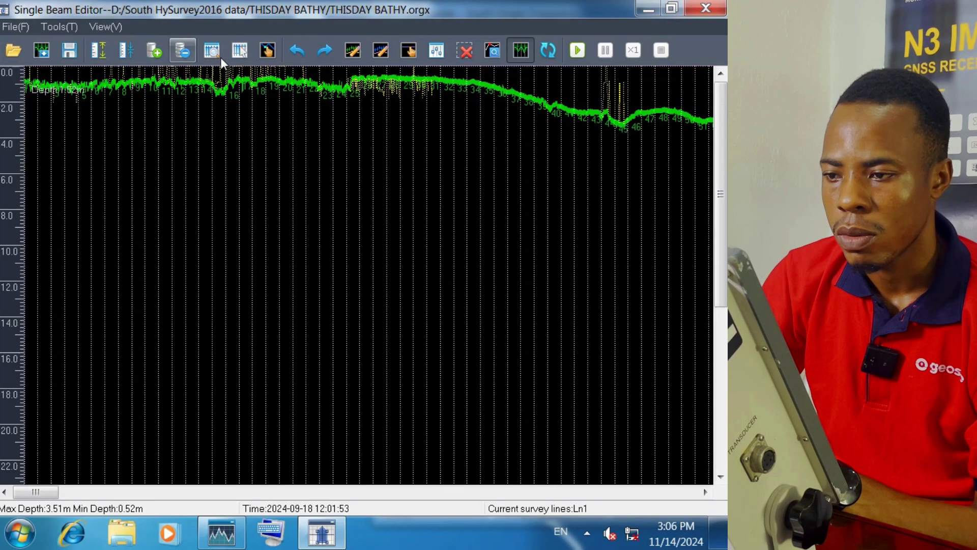
left_click(220, 57)
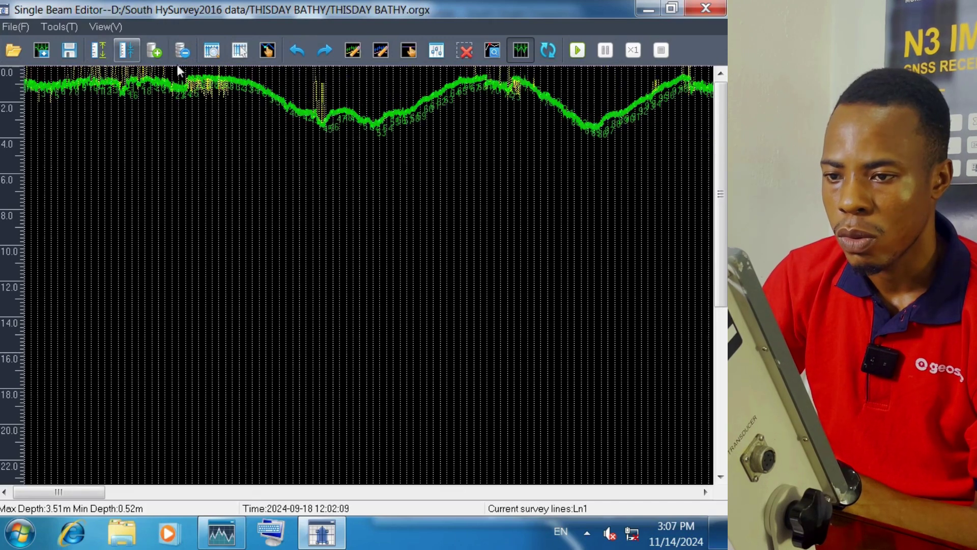
- Expand the profile horizontally to its original scale, run automatic depth processing on Ln1 and acknowledge the notice
left_click(154, 50)
left_click(154, 49)
left_click(154, 49)
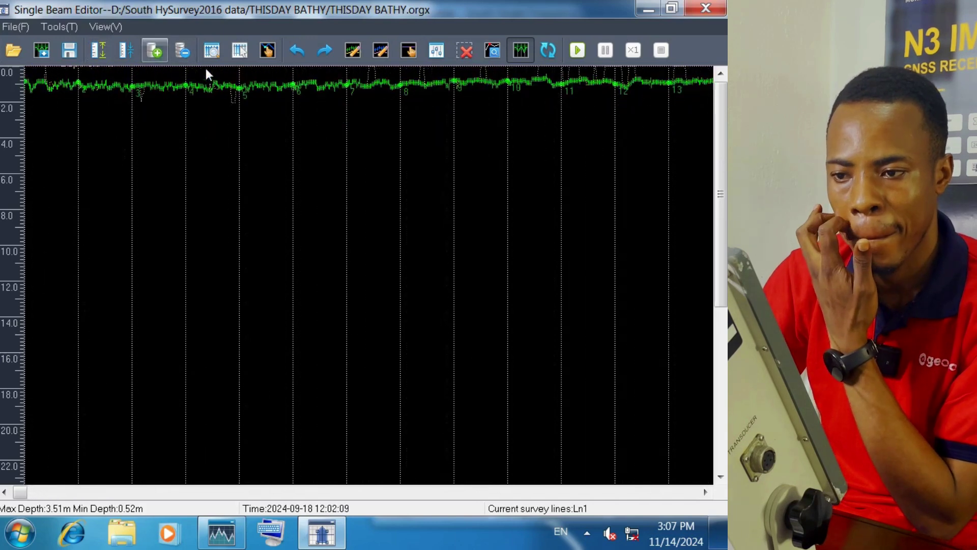
left_click(154, 50)
left_click(154, 50)
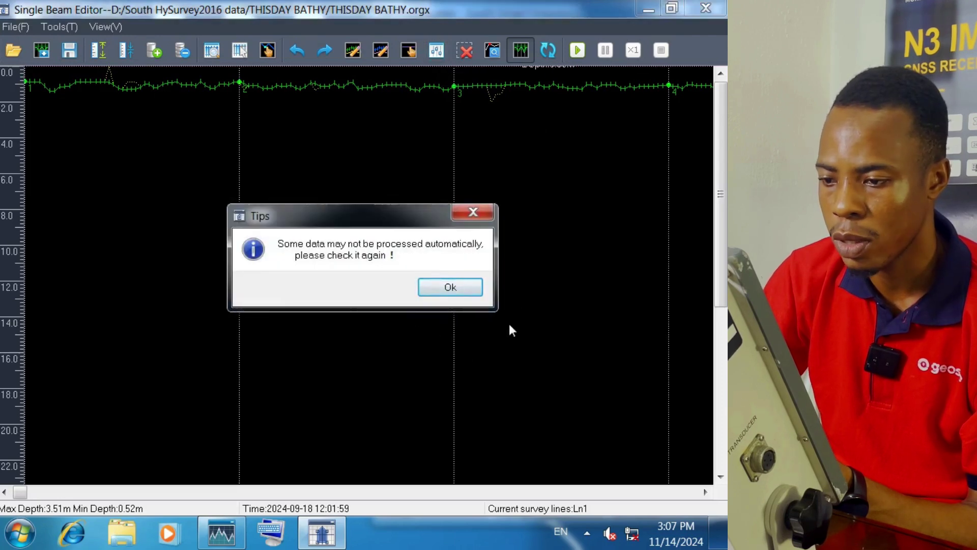
key("Return")
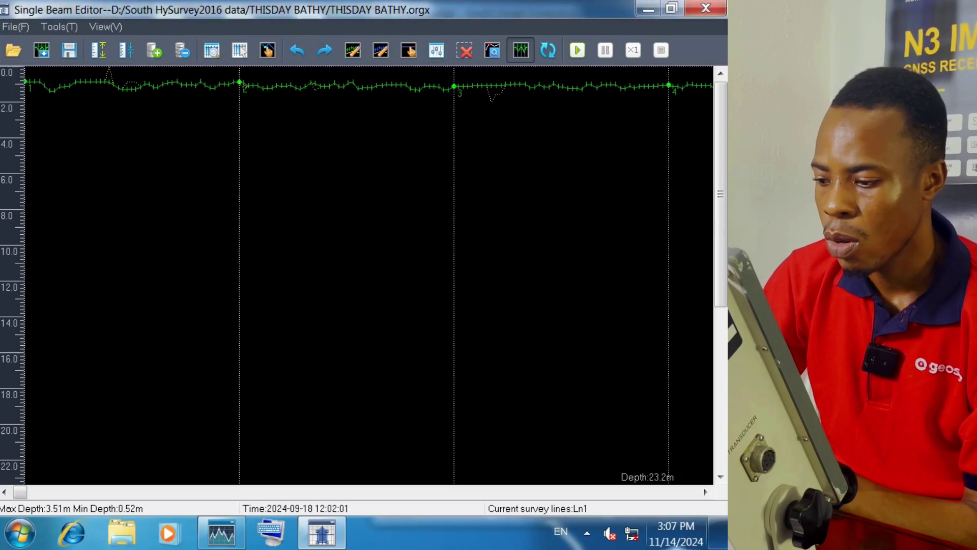
- Examine the depth profile of Ln1 from the first points up to about point 146 for remaining spikes
left_click(705, 491)
left_click_drag(705, 492, 705, 491)
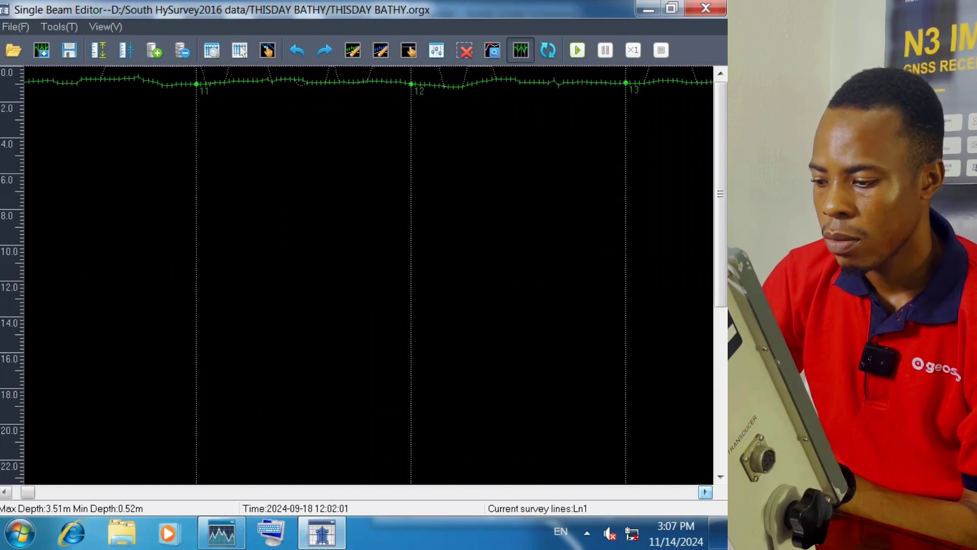
left_click(410, 491)
left_click(409, 491)
left_click(410, 491)
left_click(410, 492)
left_click(409, 492)
left_click(410, 491)
left_click_drag(705, 491, 705, 492)
left_click(410, 491)
left_click(410, 492)
left_click(409, 491)
left_click(410, 491)
left_click(409, 492)
left_click(410, 491)
left_click(409, 492)
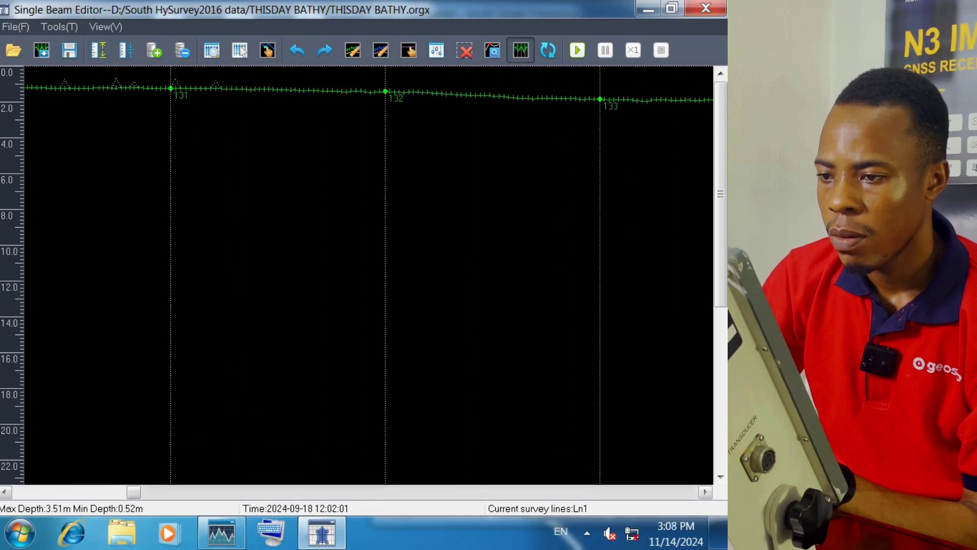
left_click(682, 491)
left_click(682, 492)
left_click(682, 491)
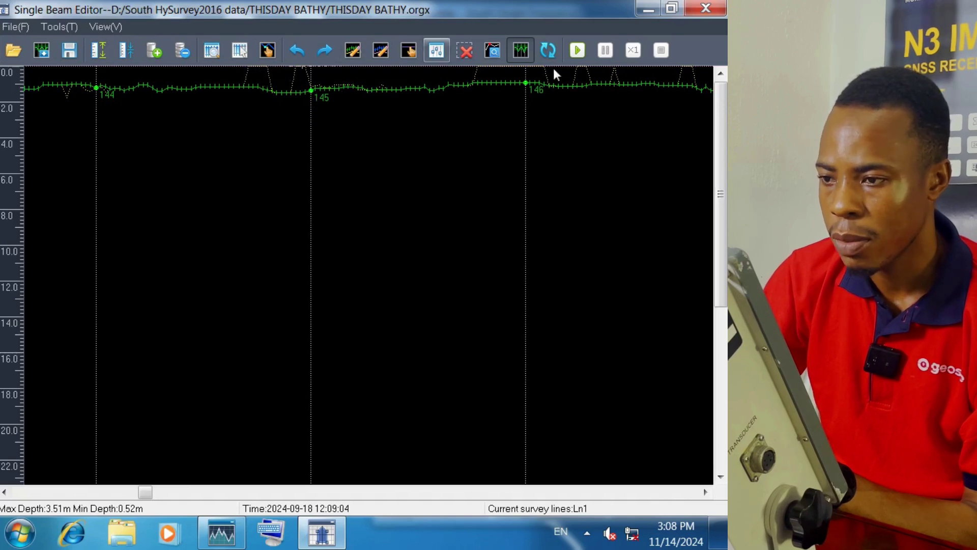
- Redraw the depth line by hand over the spikes just before point 145 and bring it back along the seabed
left_click(352, 51)
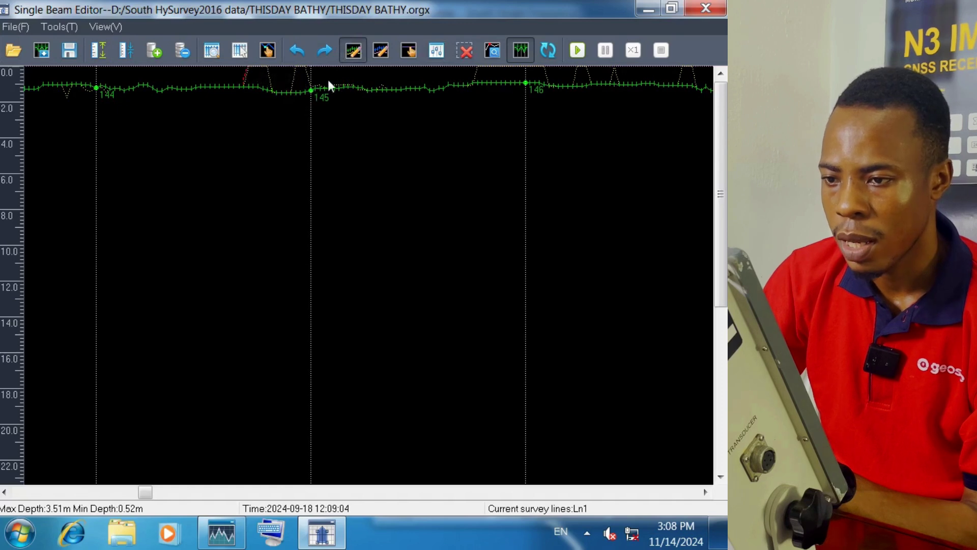
left_click_drag(337, 80, 343, 118)
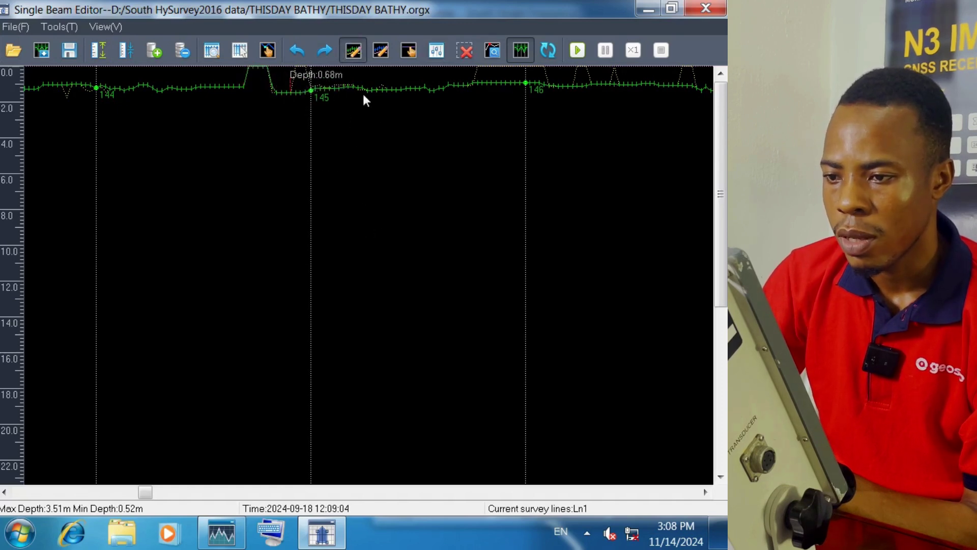
left_click(389, 115)
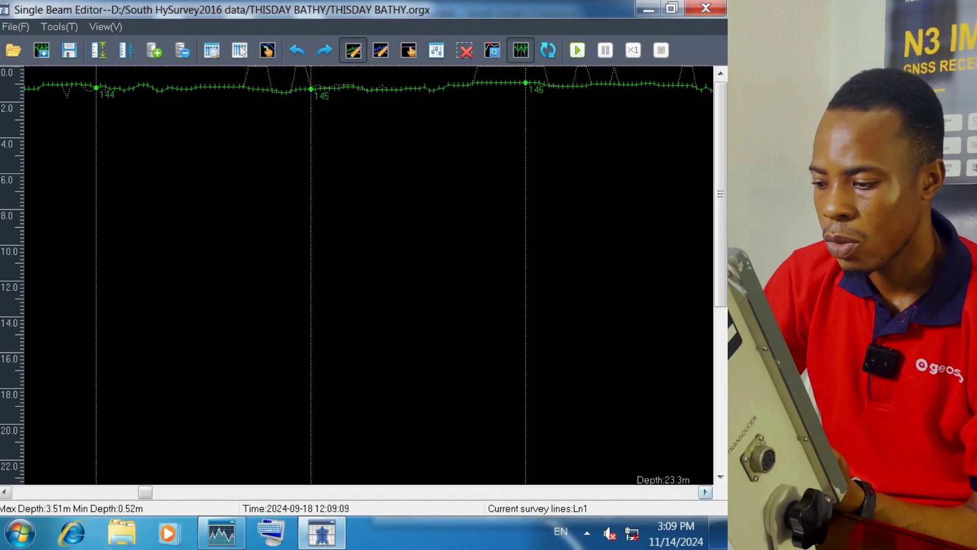
- Check the rest of the Ln1 depth profile through to point 768 and return to the first points
left_click(692, 491)
left_click(692, 492)
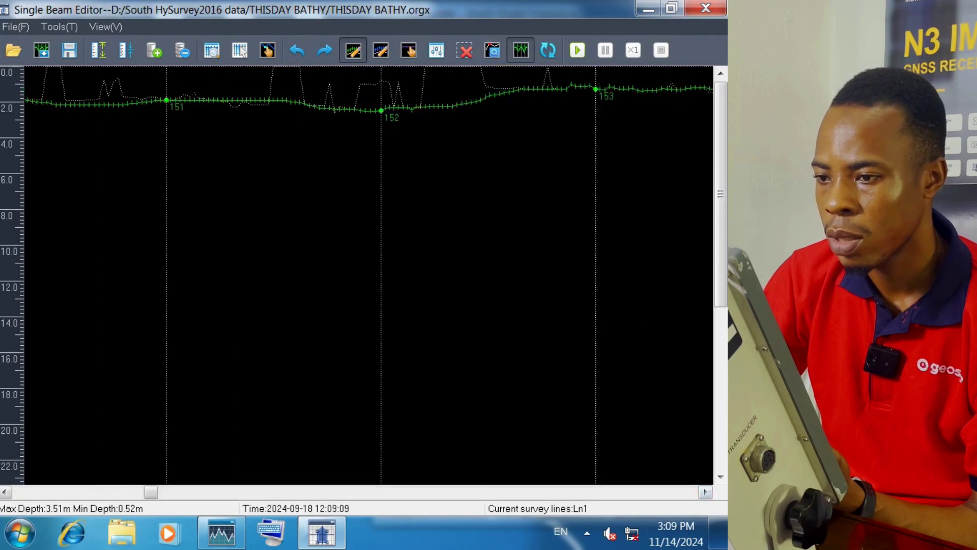
left_click(704, 492)
left_click(692, 492)
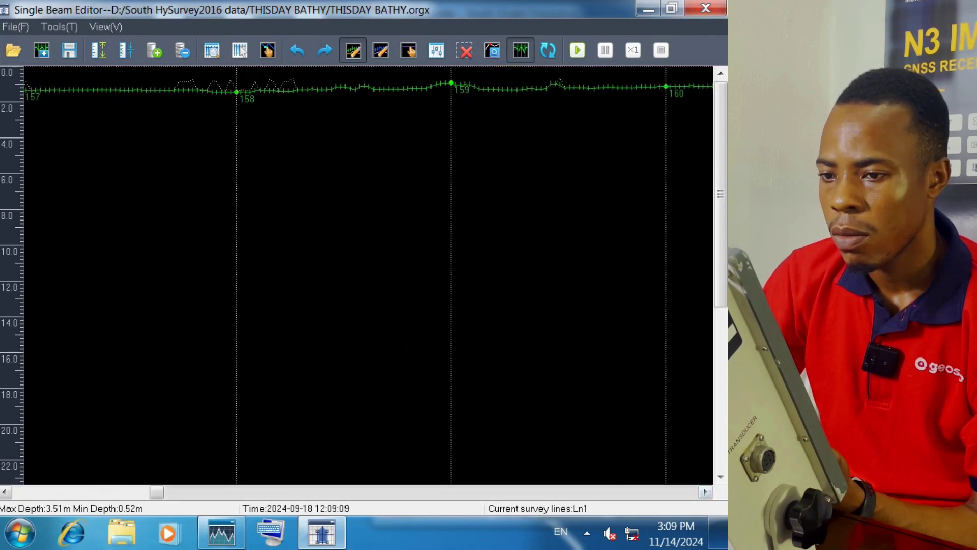
left_click(692, 492)
left_click(692, 492)
left_click(706, 491)
left_click(705, 491)
left_click(705, 491)
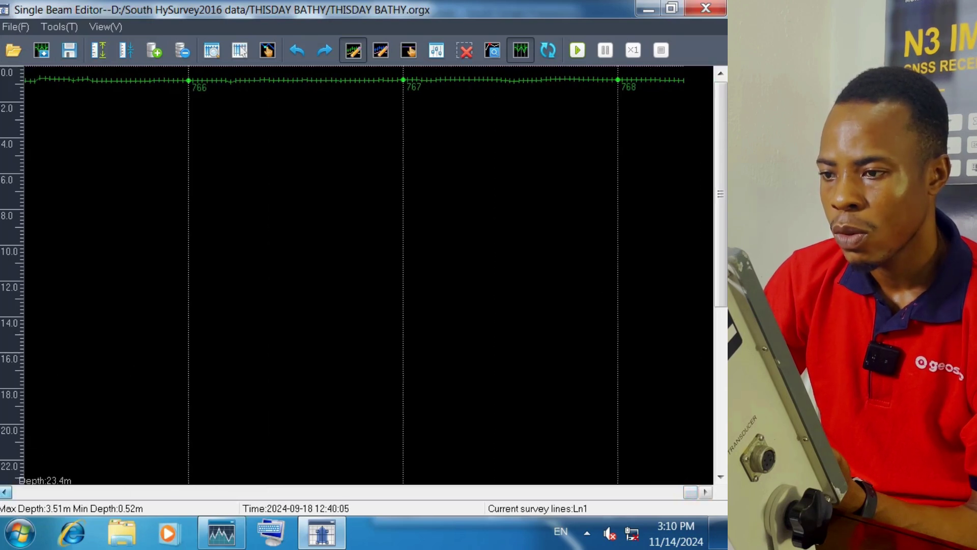
left_click_drag(690, 491, 628, 492)
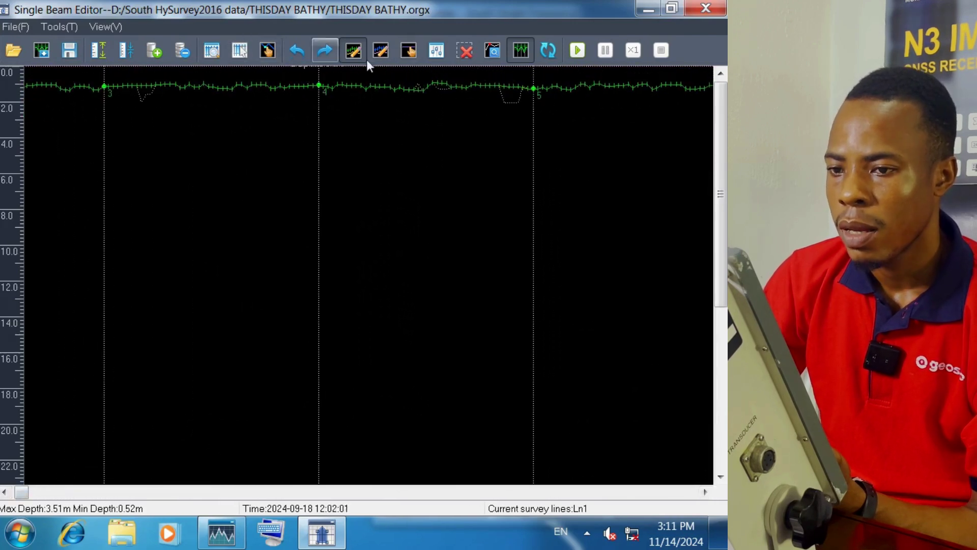
- Compress the profile horizontally for an overview, enlarge the depth scale to about 11 m, and expand the points again
scroll(233, 70, "down", 4)
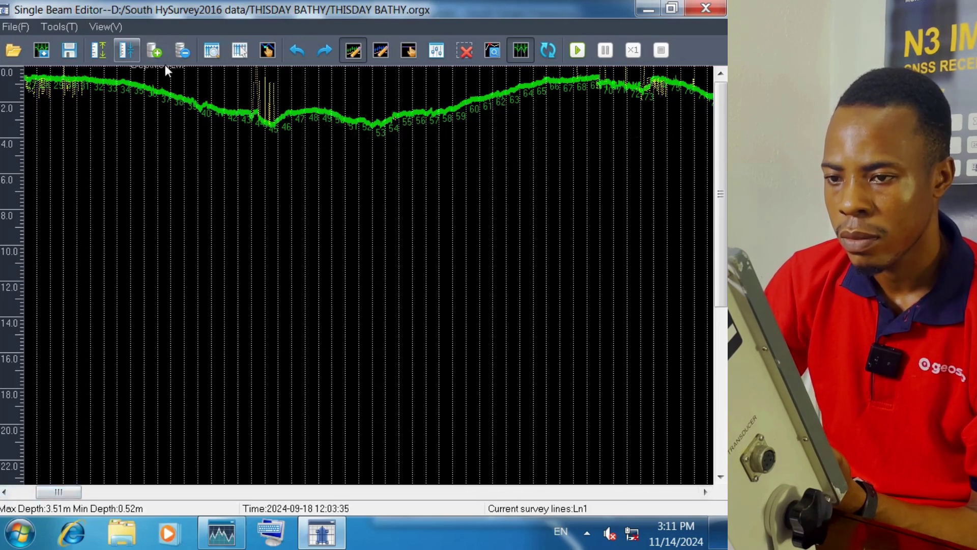
left_click(126, 50)
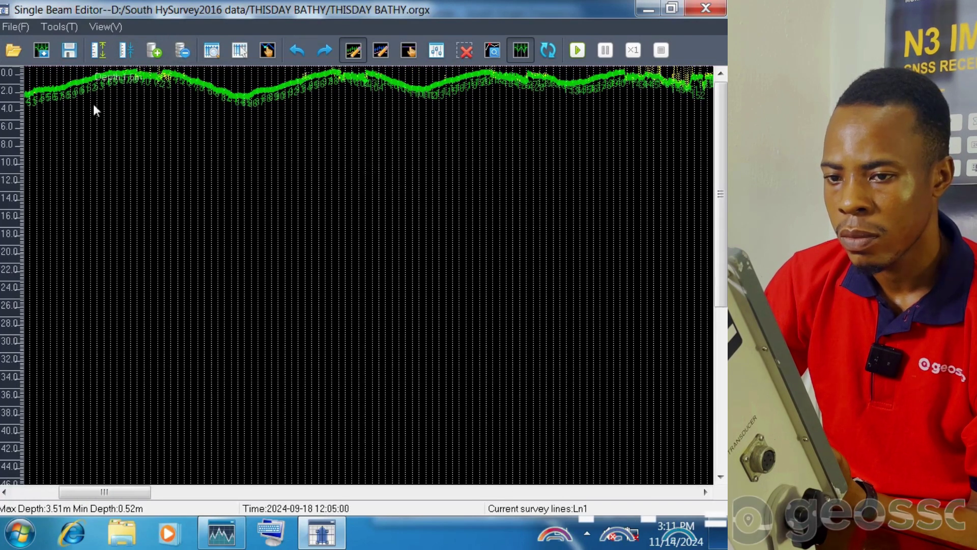
scroll(136, 70, "up", 2)
scroll(134, 67, "up", 2)
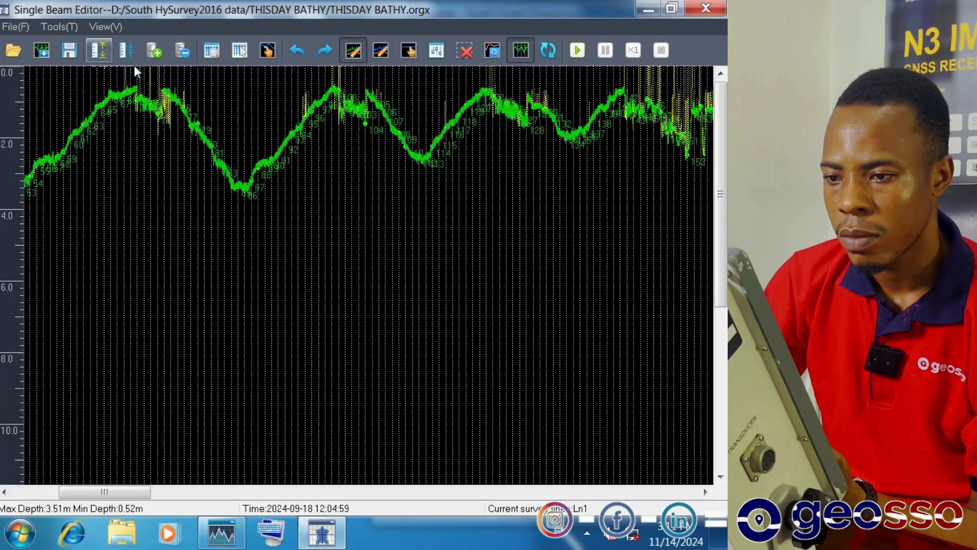
left_click(154, 50)
scroll(199, 72, "up", 2)
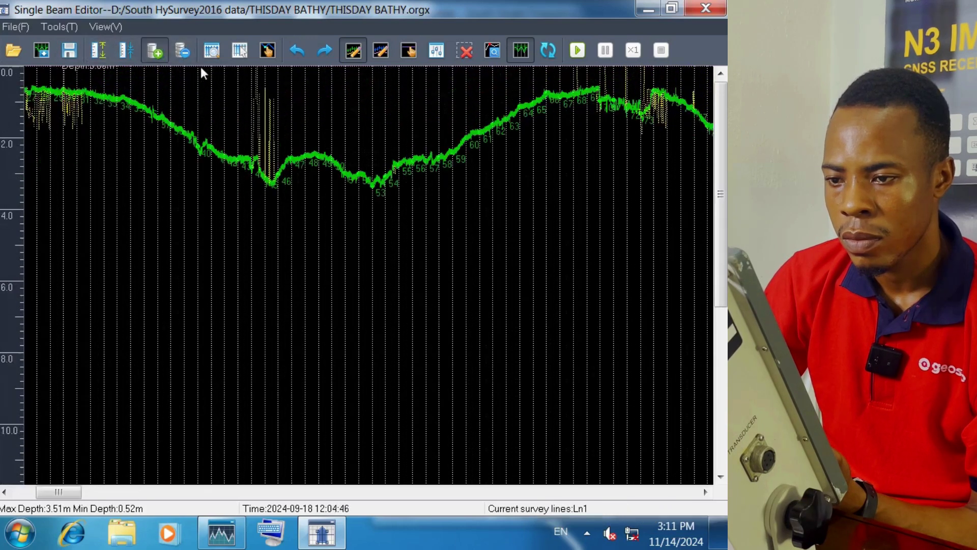
scroll(200, 68, "up", 3)
scroll(201, 71, "up", 2)
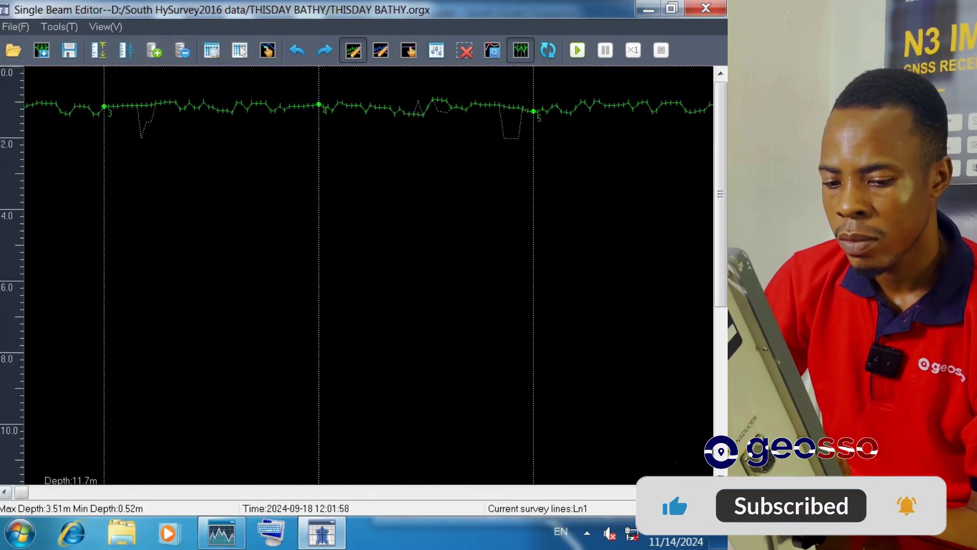
- Examine the Ln1 depth profile from the first points to about point 523 and back around point 515 for remaining spikes
left_click_drag(21, 492, 338, 491)
scroll(369, 274, "right", 12)
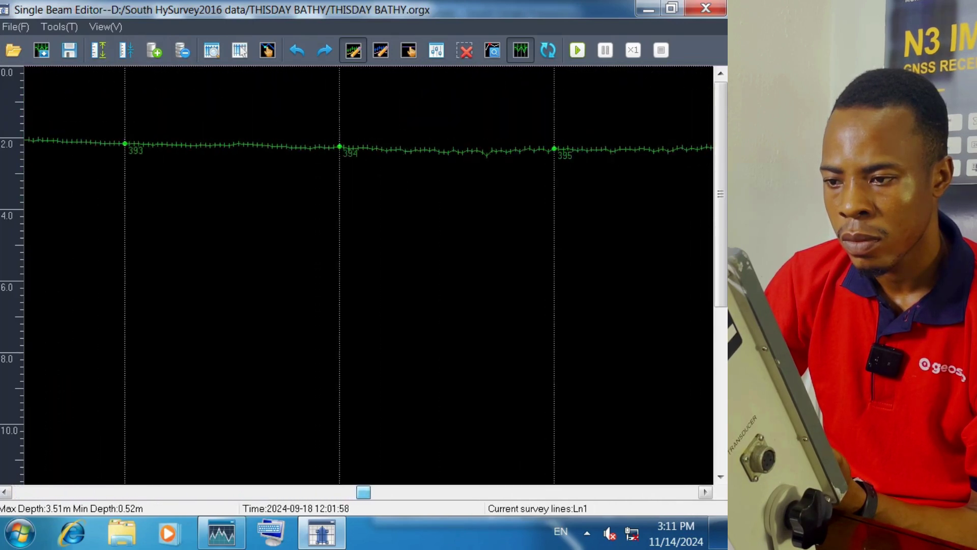
scroll(369, 275, "right", 8)
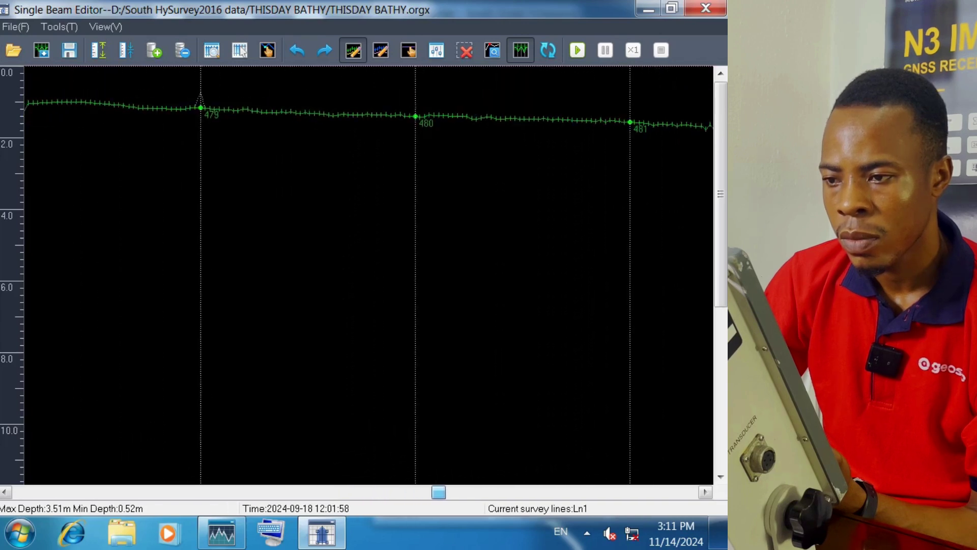
scroll(369, 275, "right", 1)
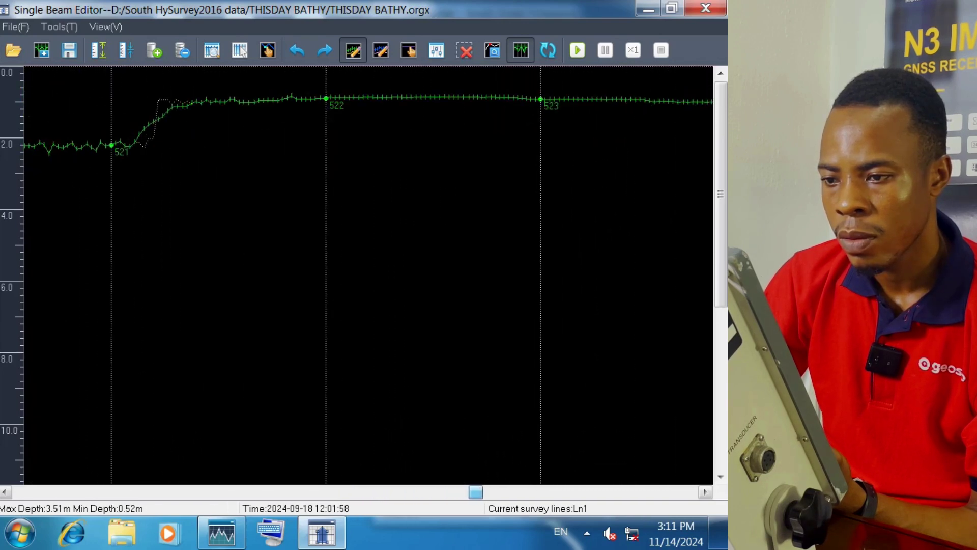
scroll(369, 275, "left", 3)
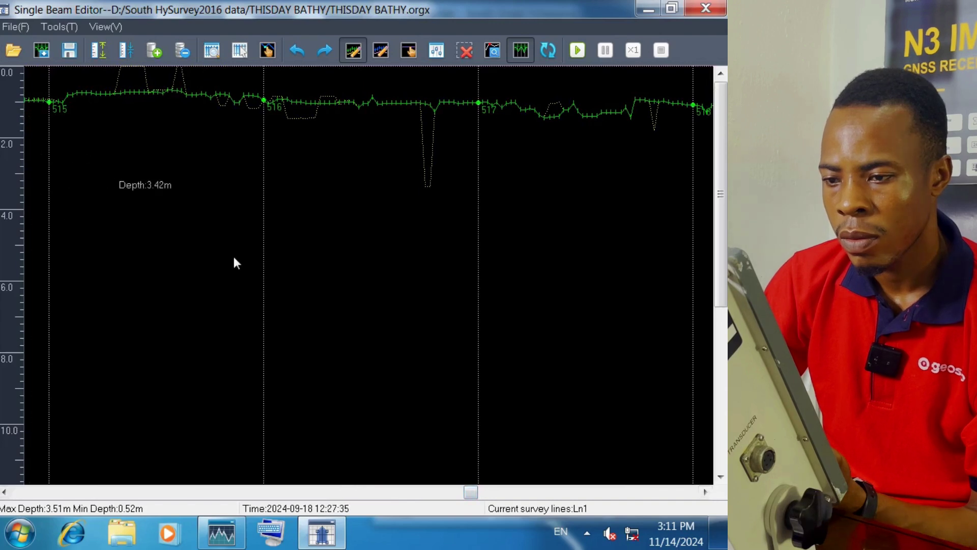
- Check the remaining Ln1 depth profile from about point 515 through to point 768, and return to the first points
left_click(591, 492)
left_click(590, 492)
left_click(591, 492)
left_click(591, 491)
left_click(590, 492)
left_click(591, 491)
left_click(609, 491)
left_click(610, 491)
left_click(609, 492)
left_click(609, 492)
left_click(609, 492)
left_click(609, 492)
left_click(609, 492)
scroll(369, 275, "right", 8)
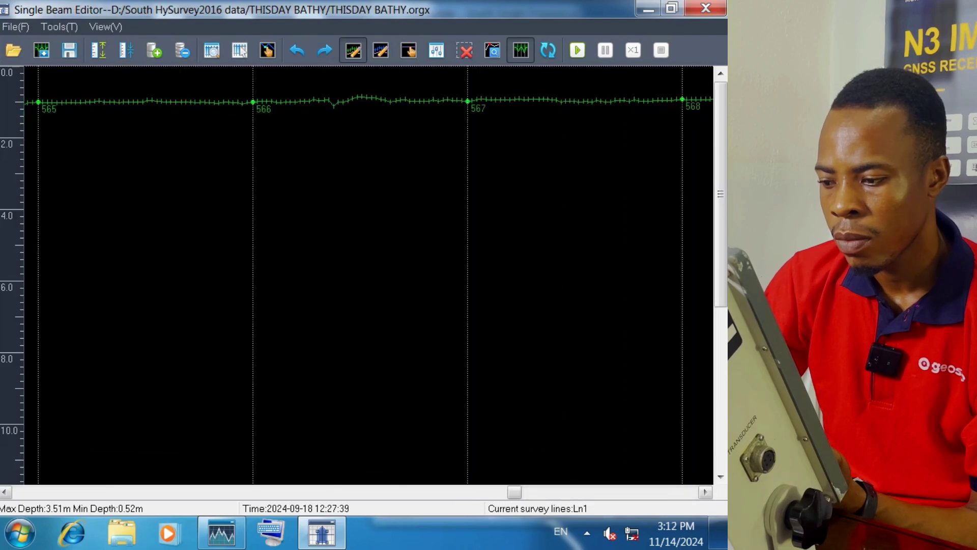
scroll(369, 275, "right", 13)
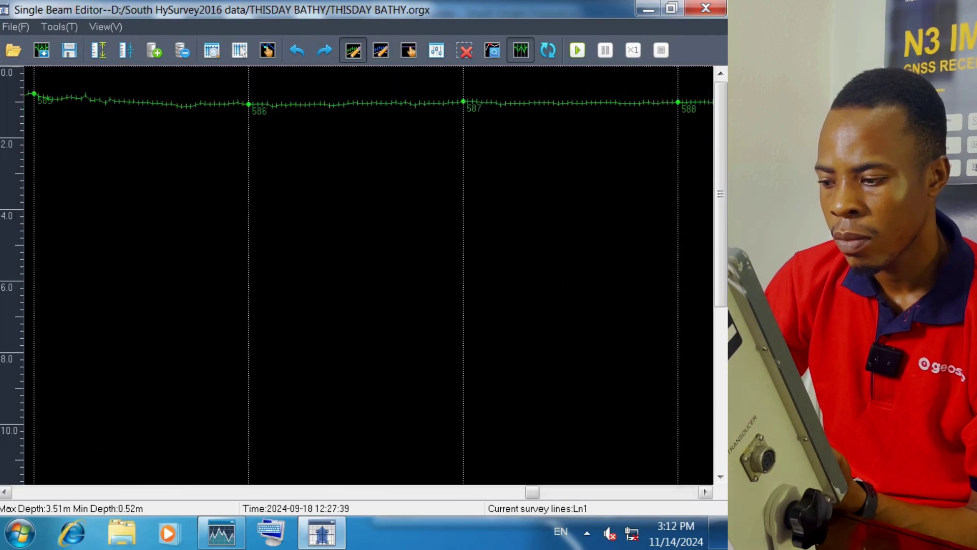
left_click_drag(547, 492, 640, 492)
scroll(369, 275, "right", 13)
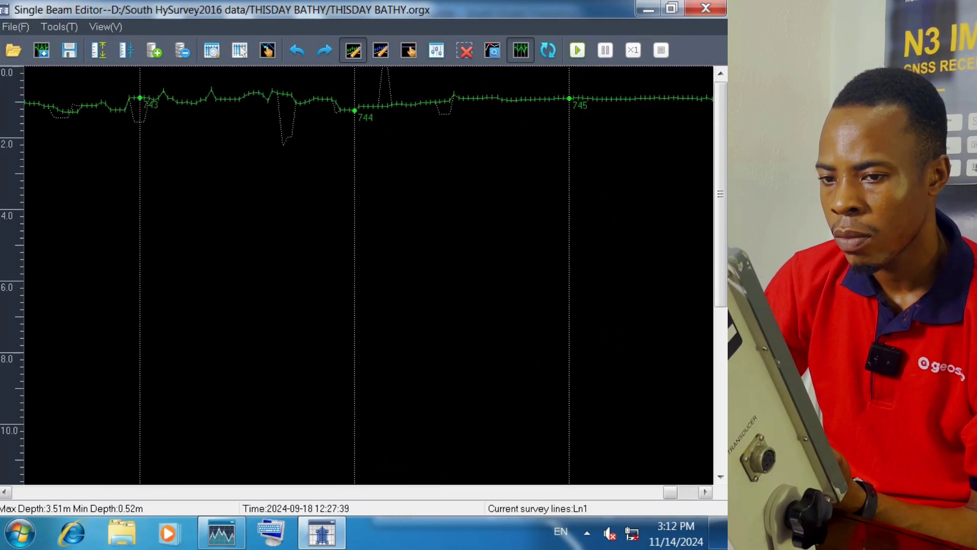
scroll(212, 149, "right", 9)
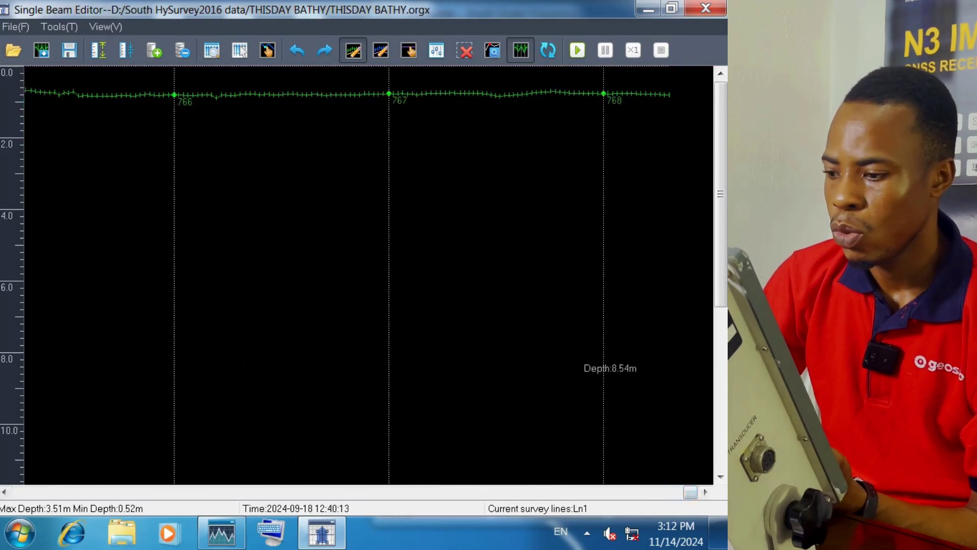
left_click_drag(690, 491, 380, 492)
scroll(369, 274, "left", 20)
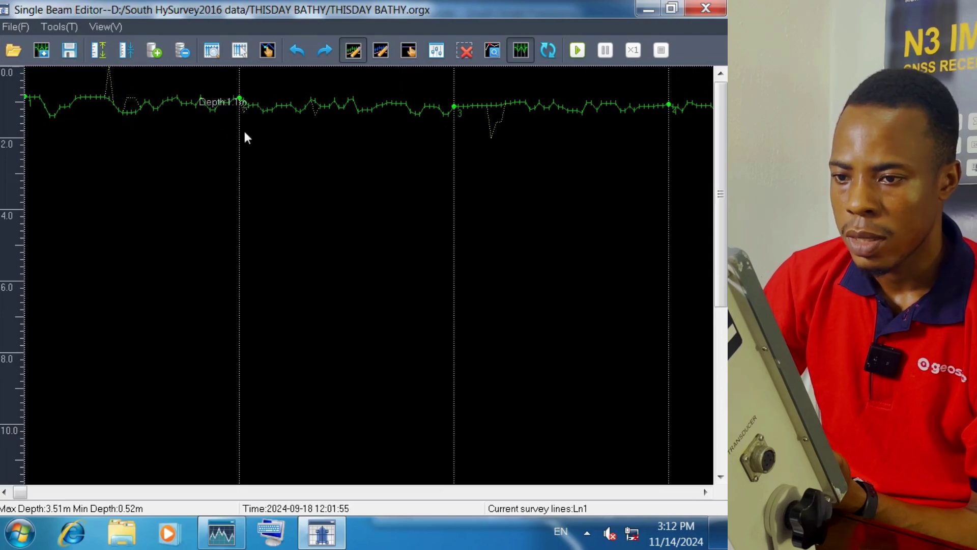
- Save the corrected depth data and close the Single Beam Editor
left_click(82, 61)
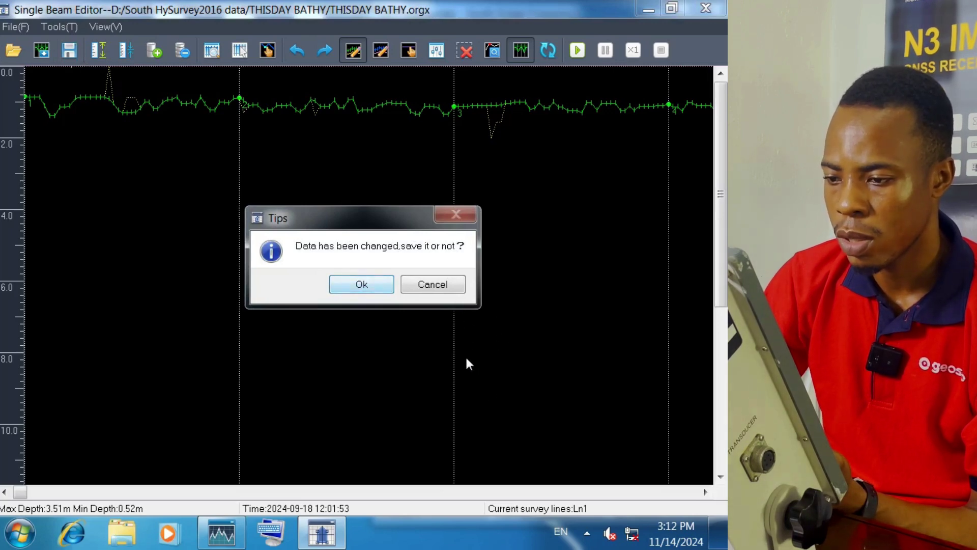
key("Return")
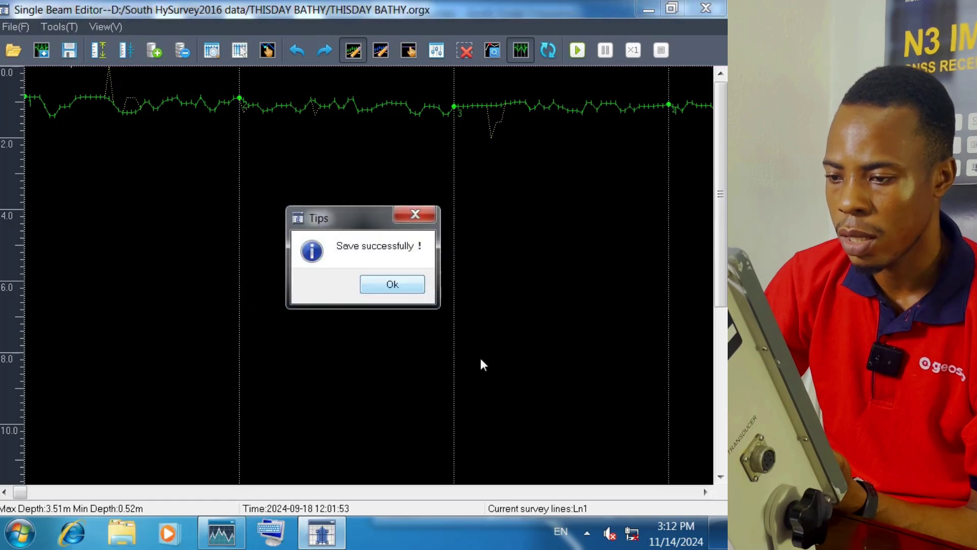
key("Return")
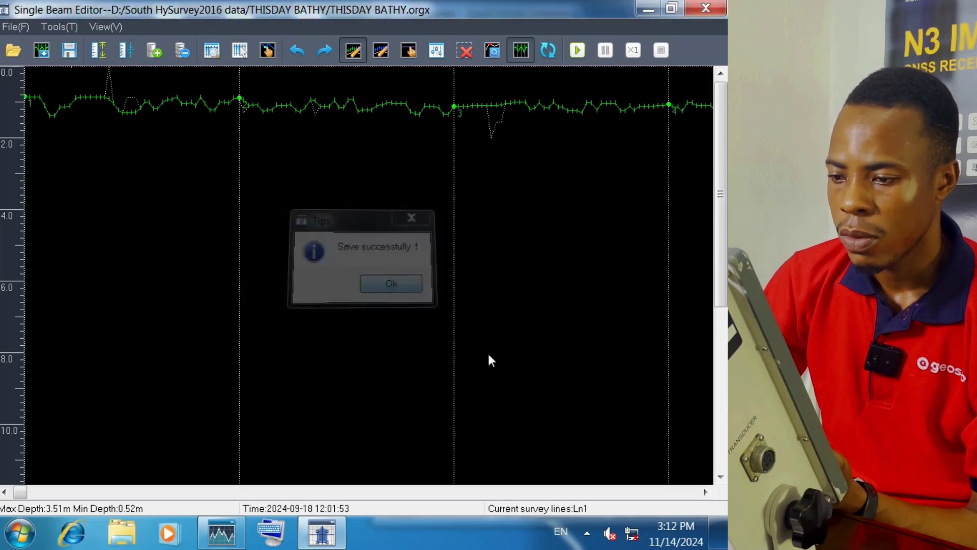
left_click(705, 8)
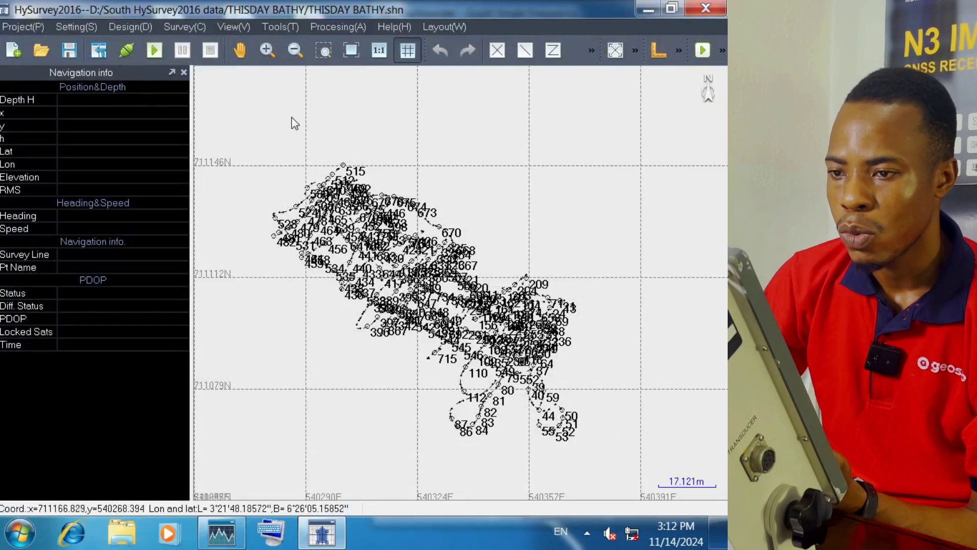
- Open the processed-data file export, include the 20240918 Ln1 survey line and choose the csv(*.csv) format
left_click(360, 32)
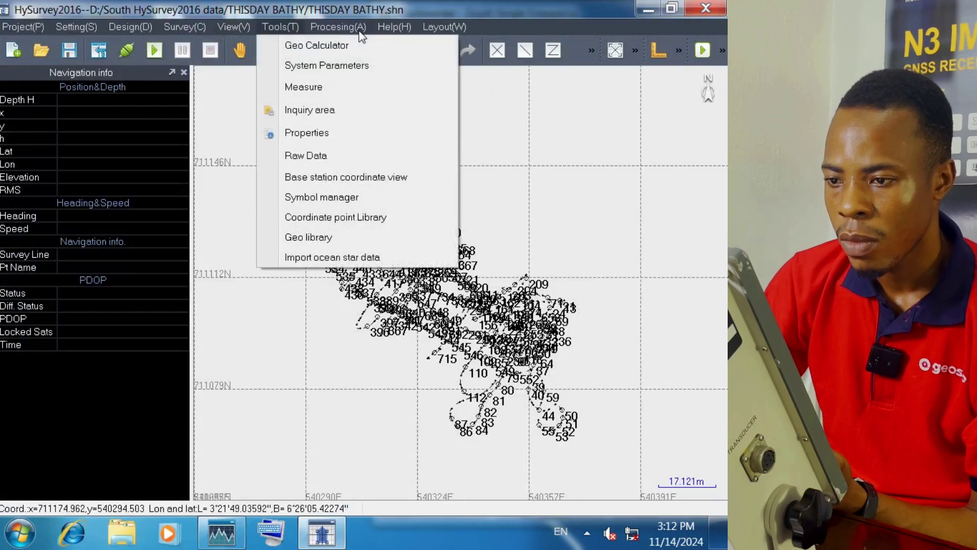
left_click(360, 32)
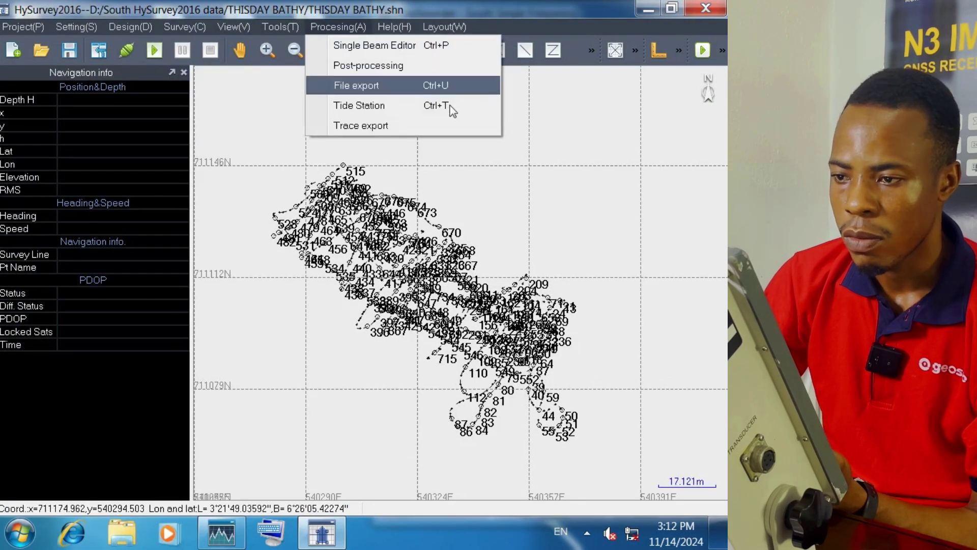
left_click(438, 86)
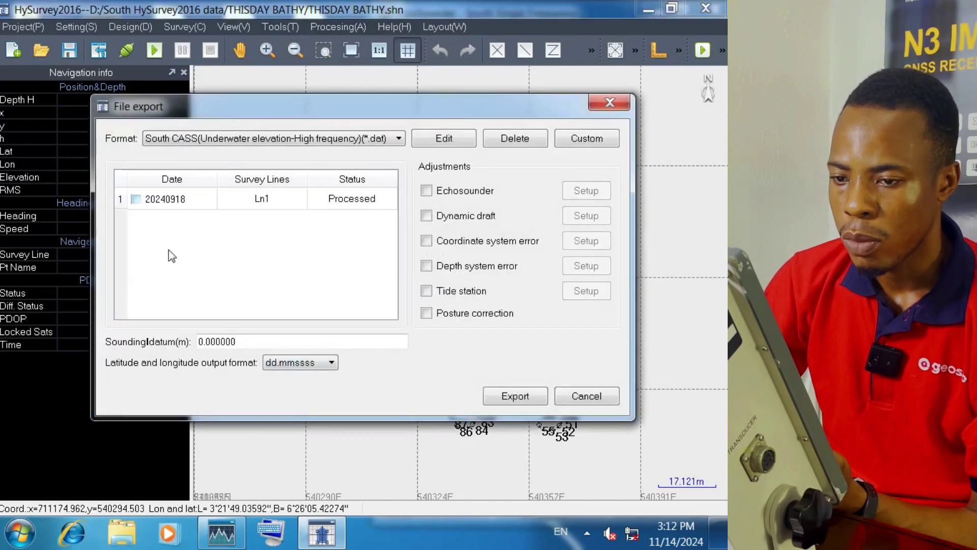
left_click(136, 199)
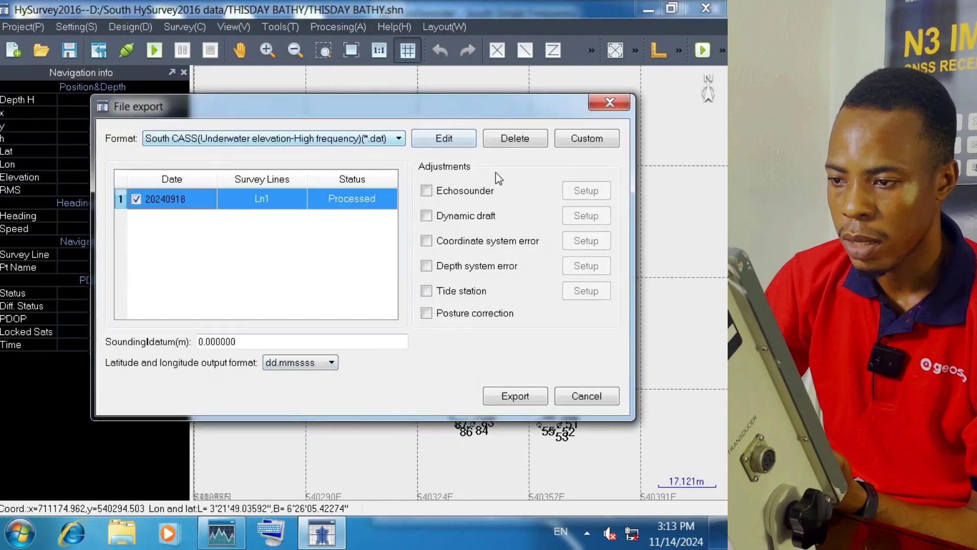
key("alt+Down")
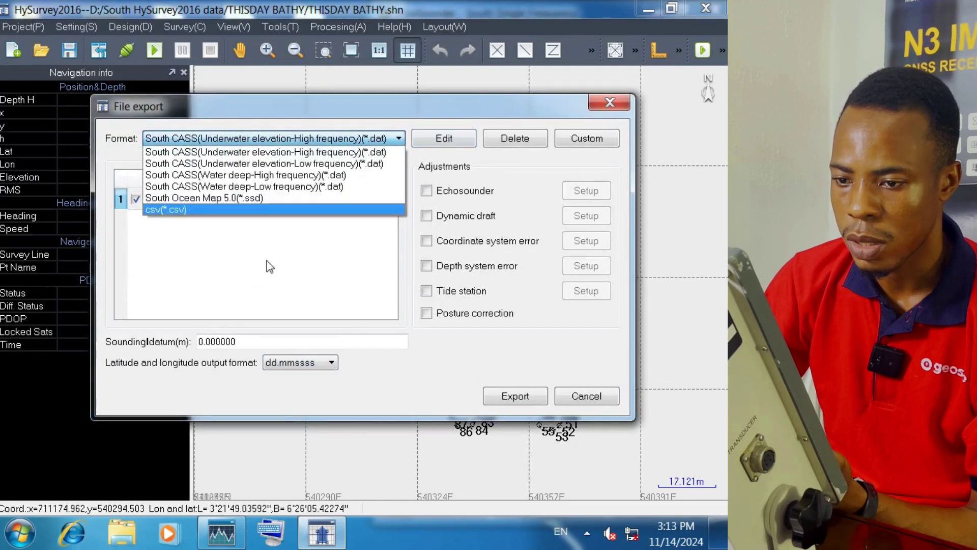
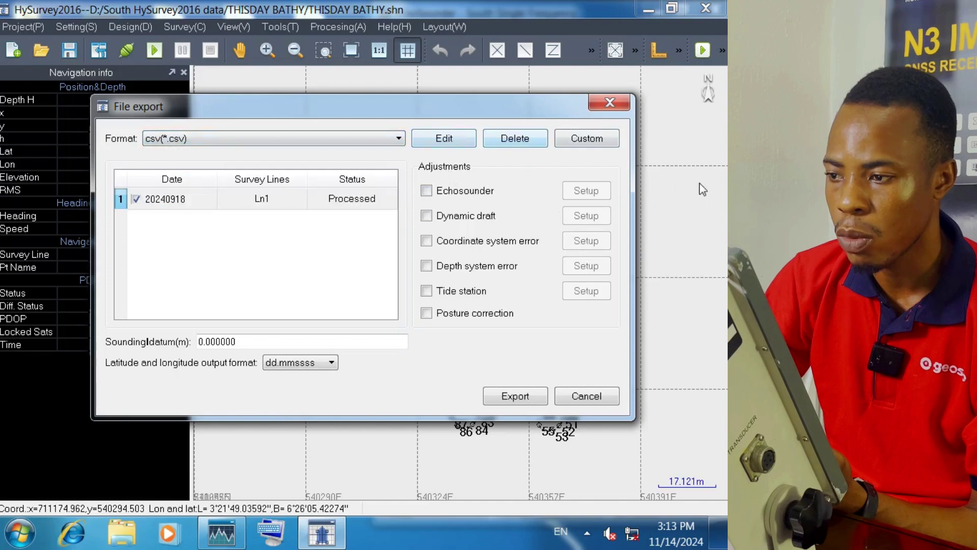
- Create a user-defined export format and name it NOTEPAD with the on-screen keyboard, moving the dialog clear of it
left_click(587, 138)
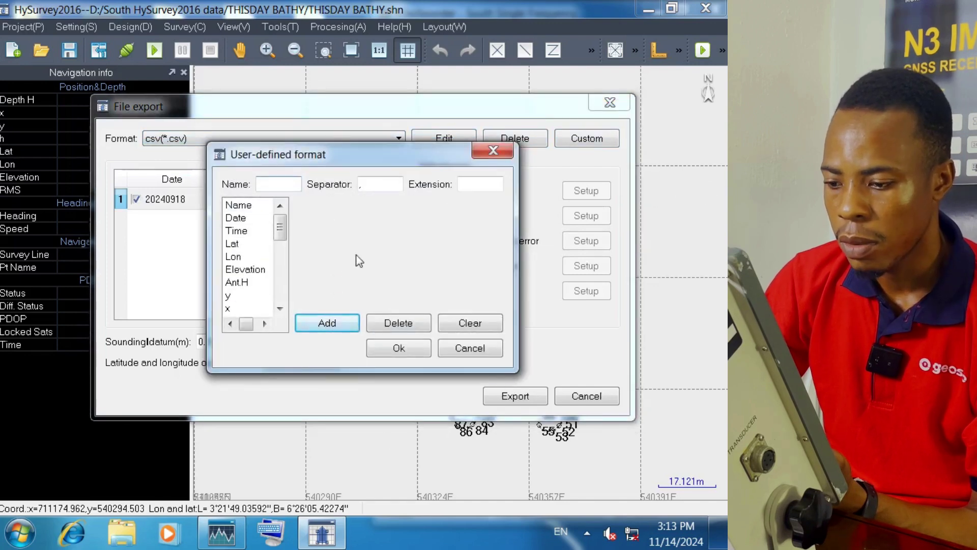
left_click(271, 532)
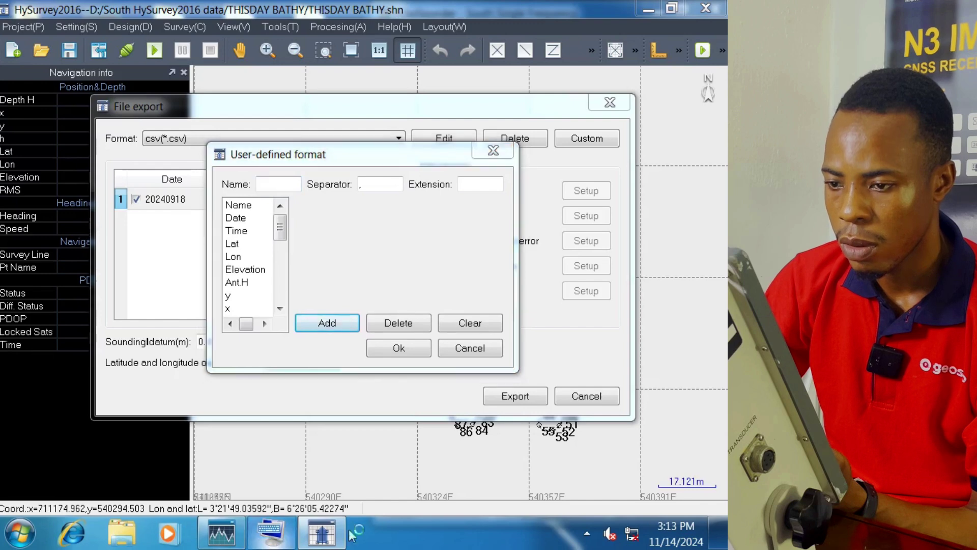
left_click_drag(360, 198, 385, 104)
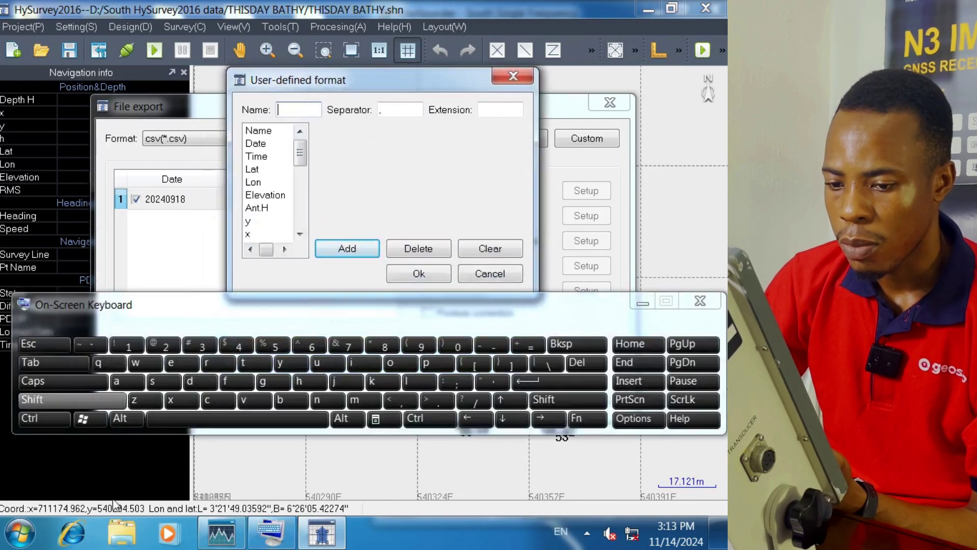
left_click(63, 382)
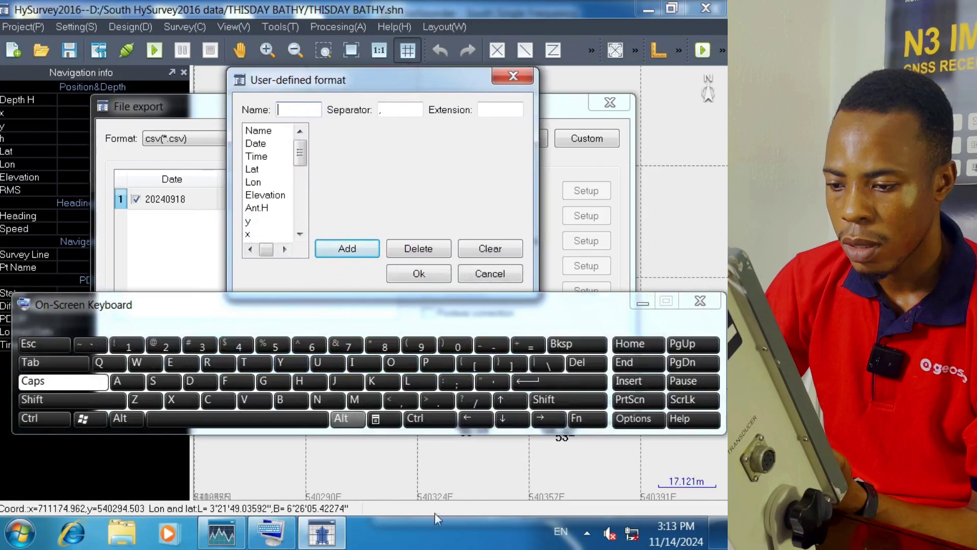
type("NO")
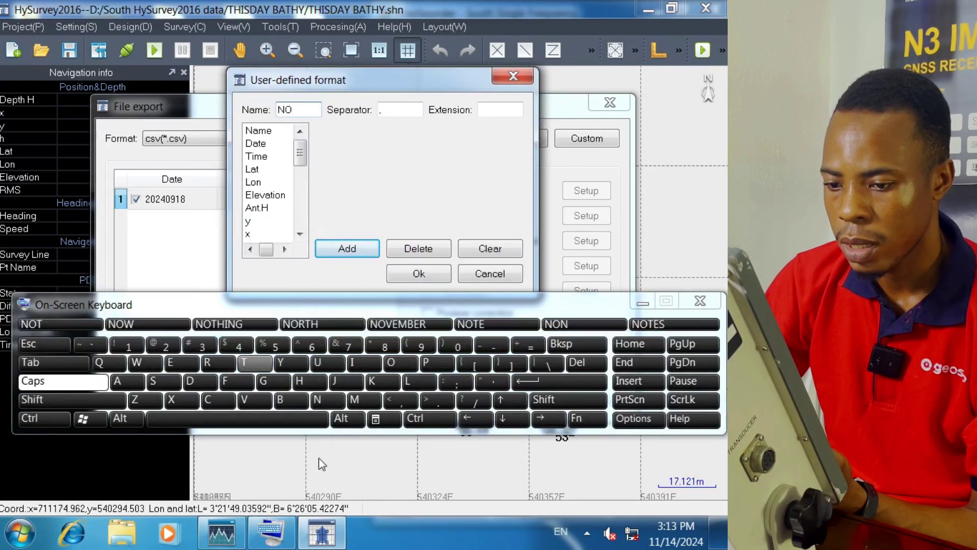
type("TEPAD")
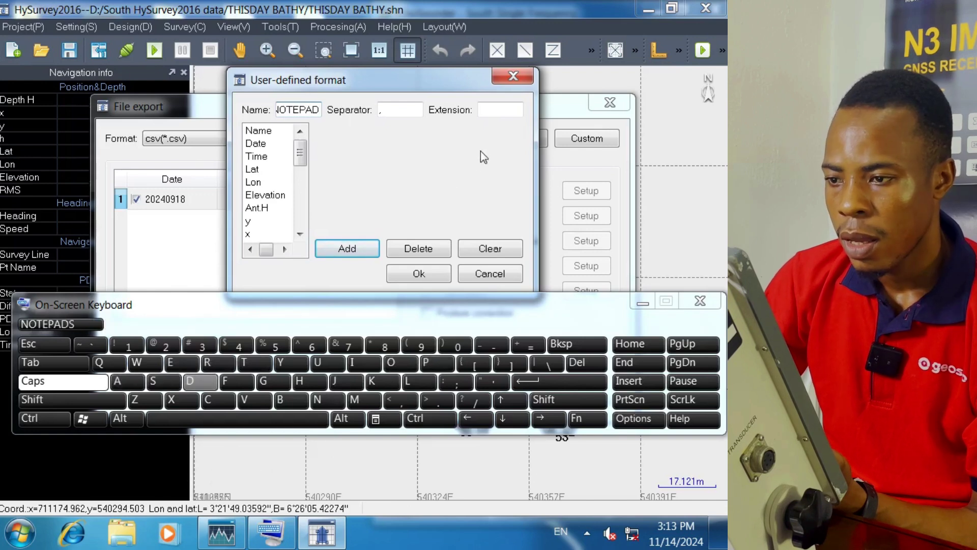
- Set the NOTEPAD format's file extension to txt
key("Tab")
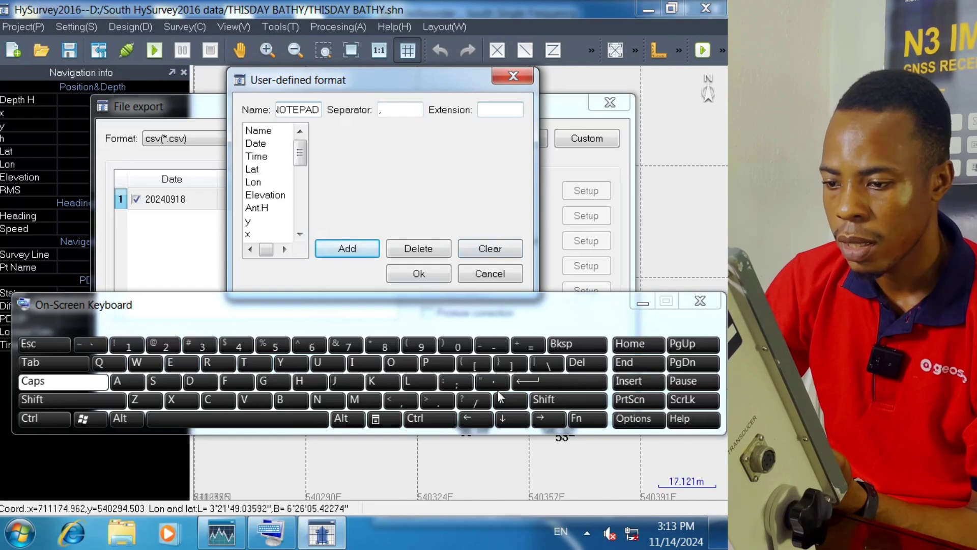
key("Tab")
key("Caps_Lock")
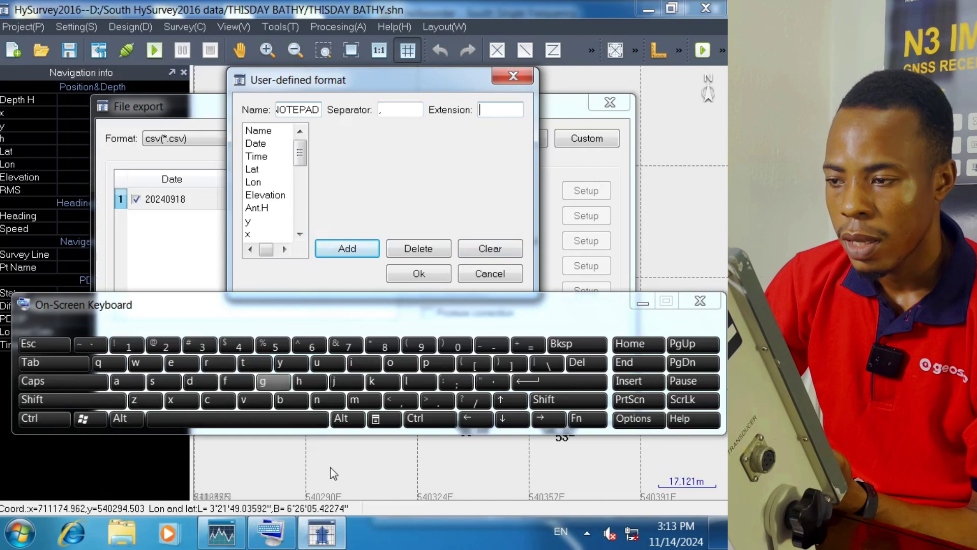
type("t")
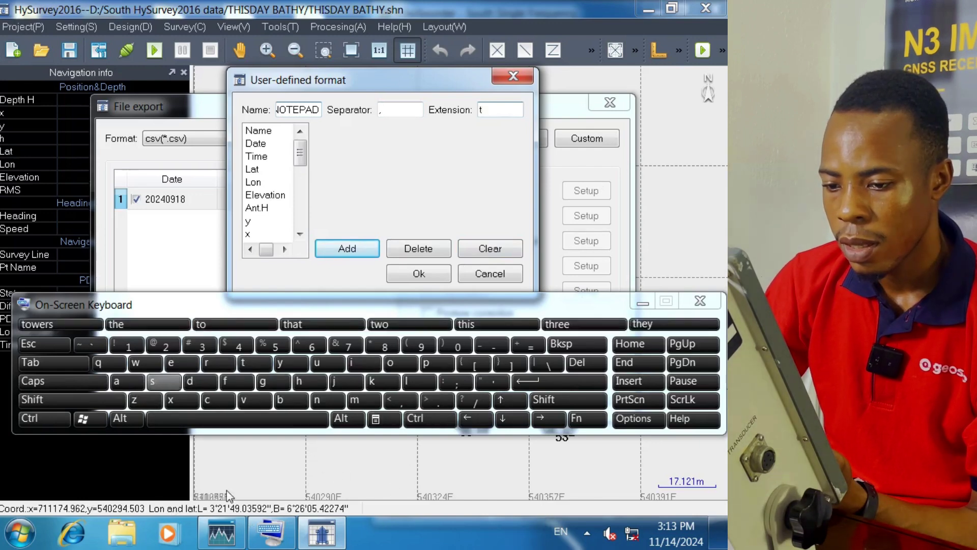
type("xt")
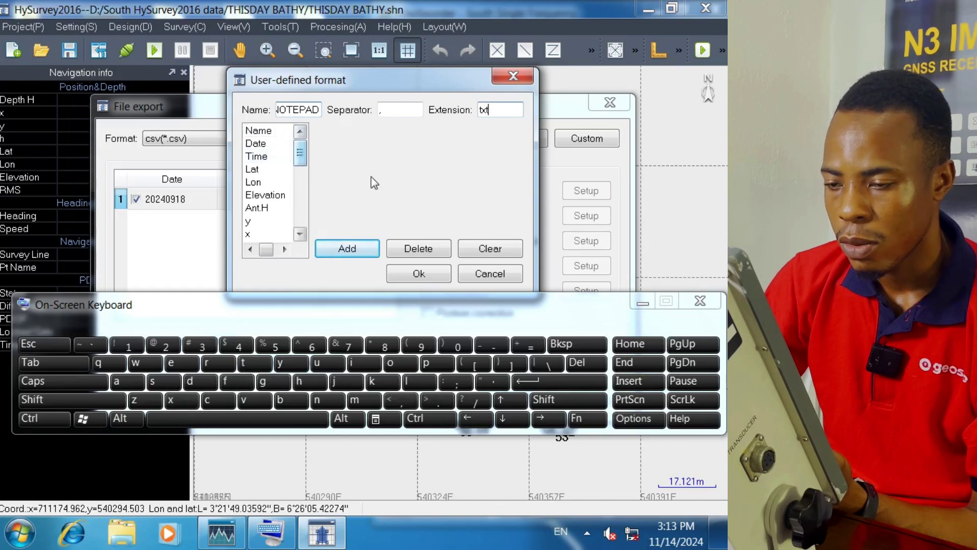
- Add the Name, Date, Time, Lat, Lon, Elevation and Ant.H fields to the NOTEPAD format, in that order
scroll(374, 218, "down", 3)
scroll(375, 178, "up", 3)
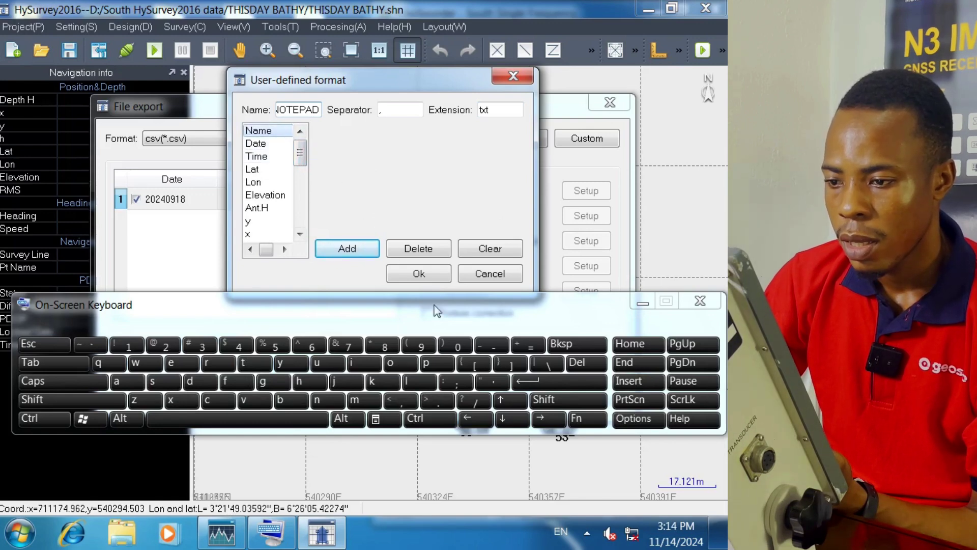
left_click(347, 248)
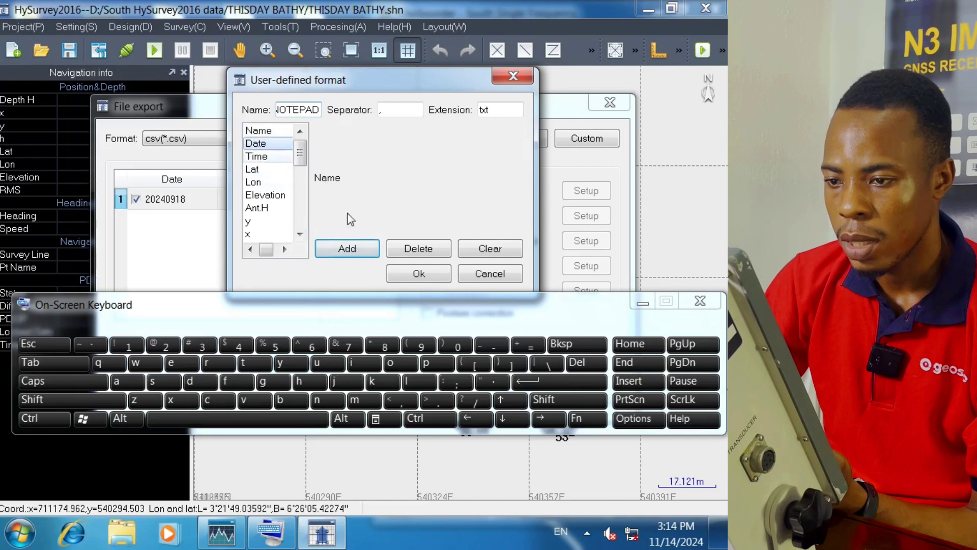
left_click(359, 252)
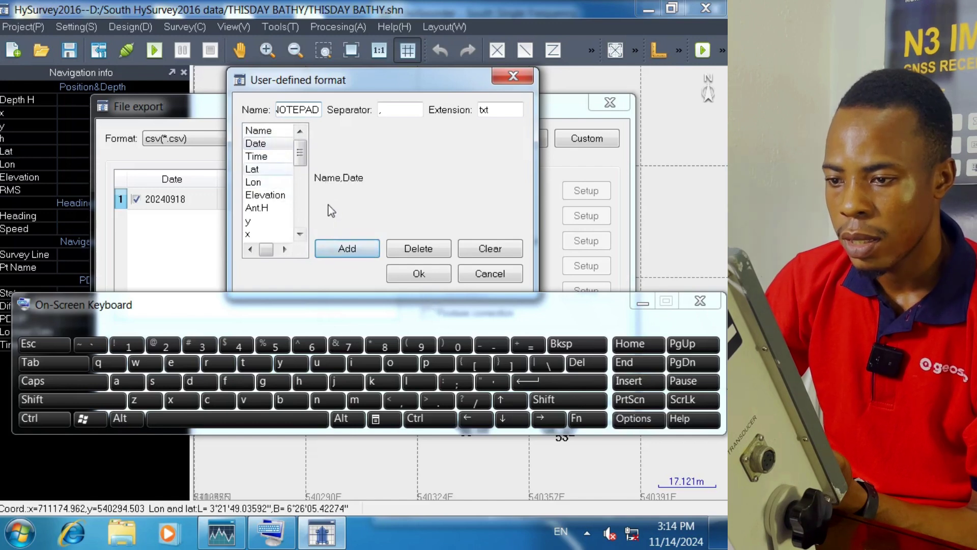
left_click(351, 249)
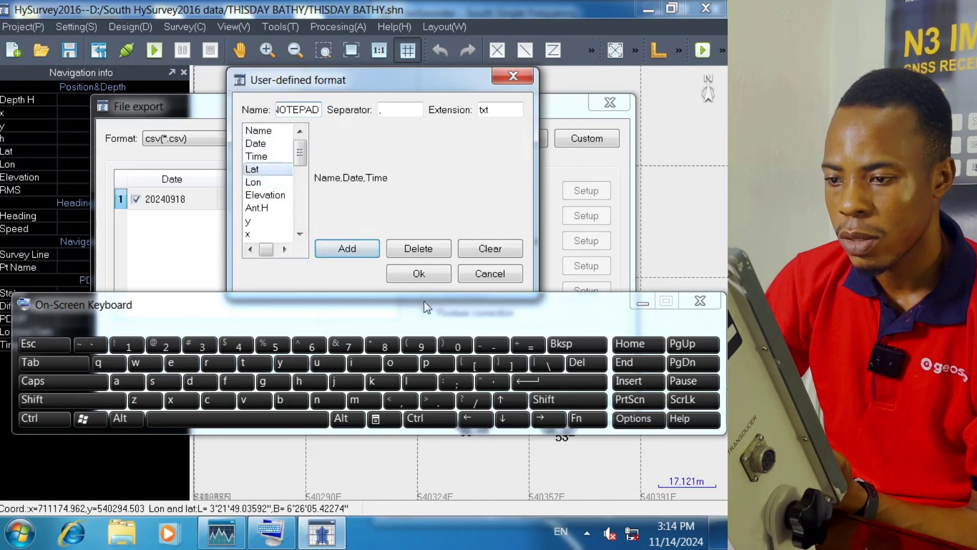
left_click(356, 251)
left_click(347, 248)
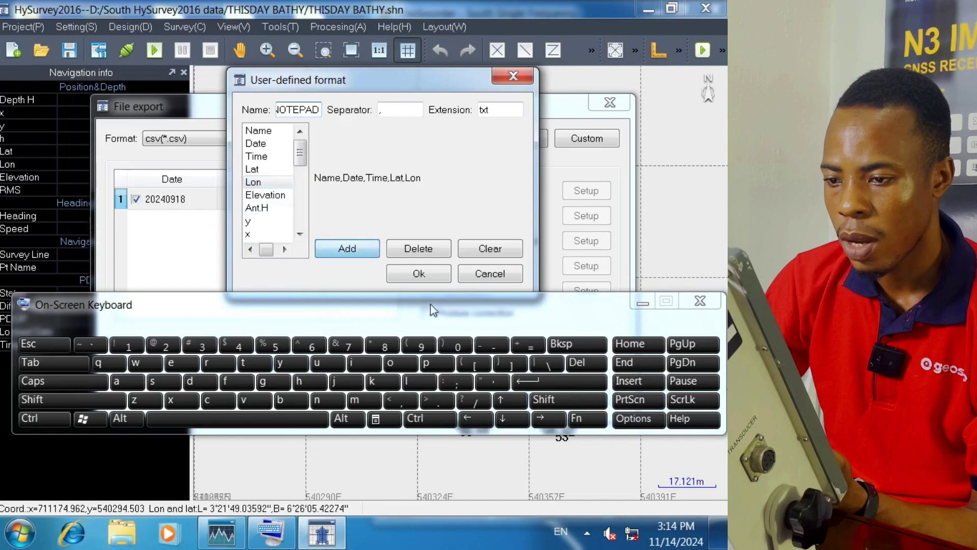
left_click(347, 248)
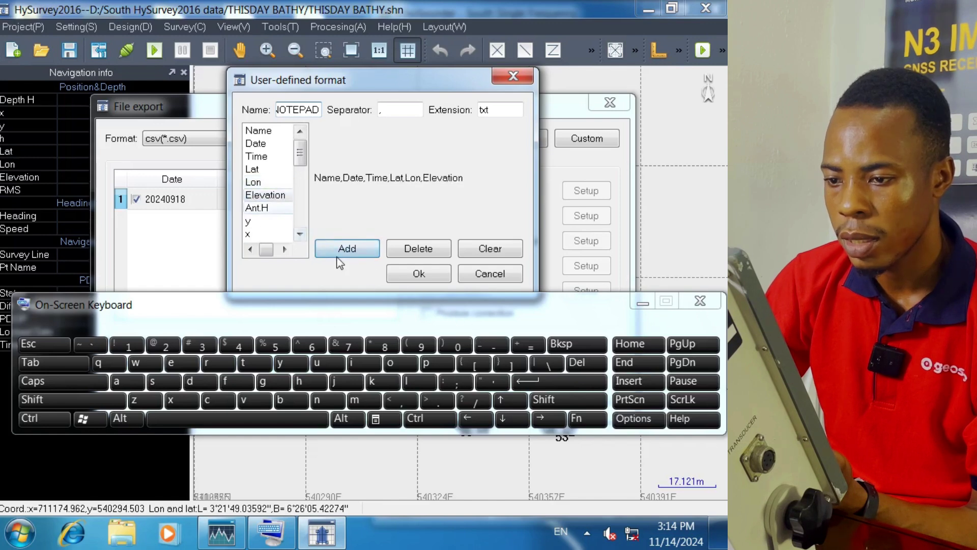
left_click(347, 249)
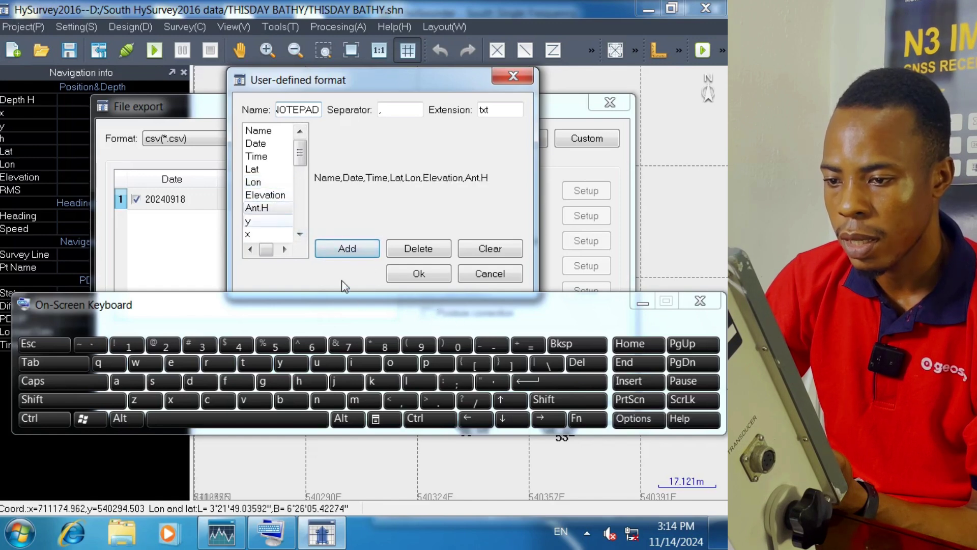
- Append the y, x, h, GroundH(H) and GroundH(L) fields to the NOTEPAD format
left_click(347, 249)
left_click(259, 234)
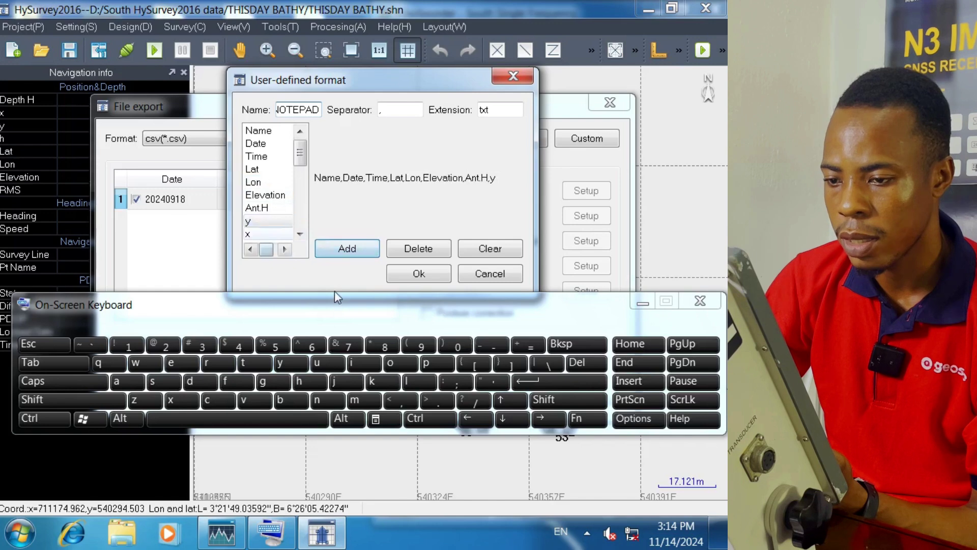
left_click(347, 249)
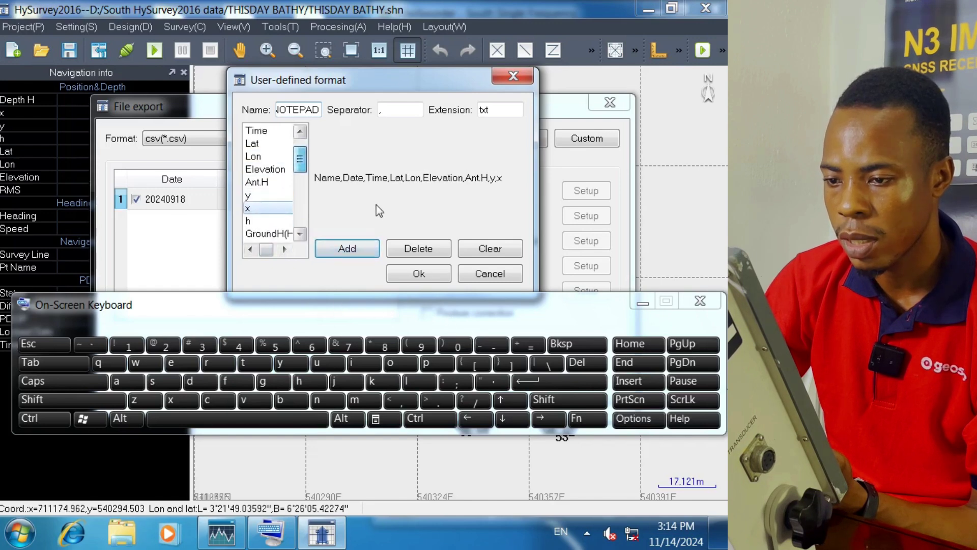
left_click(338, 250)
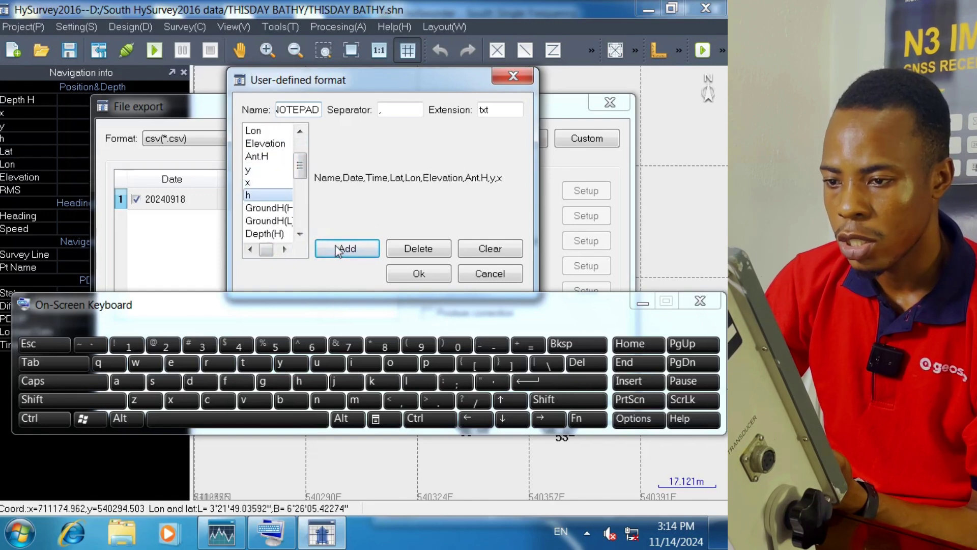
key("Return")
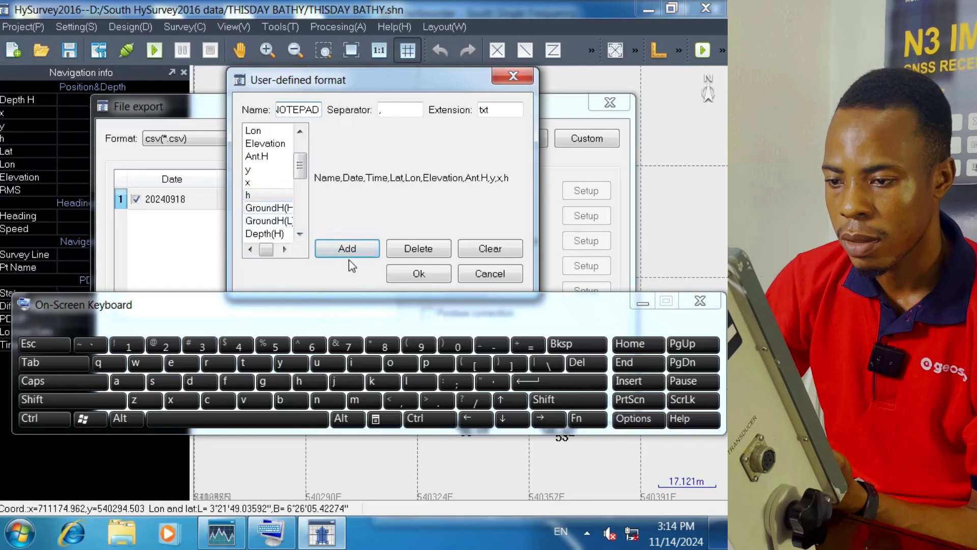
key("Down")
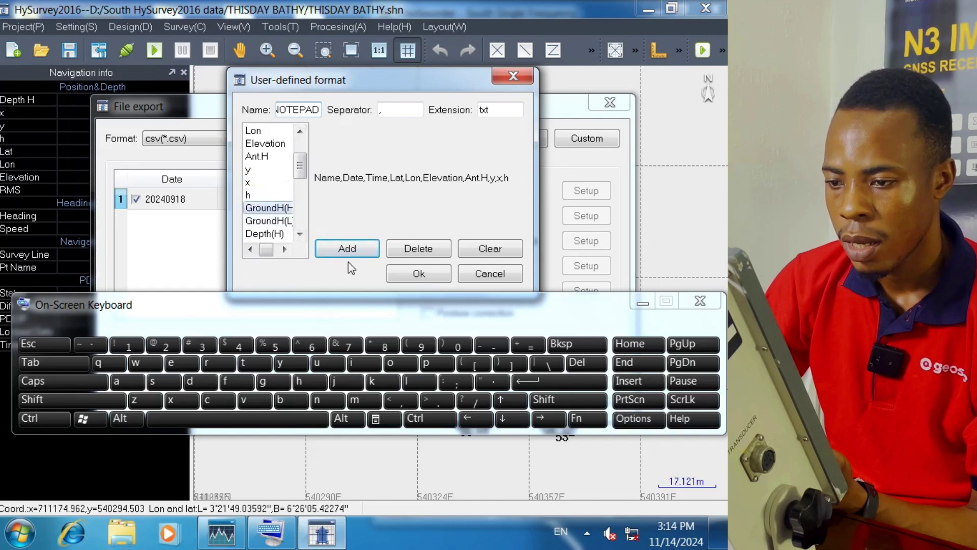
key("Return")
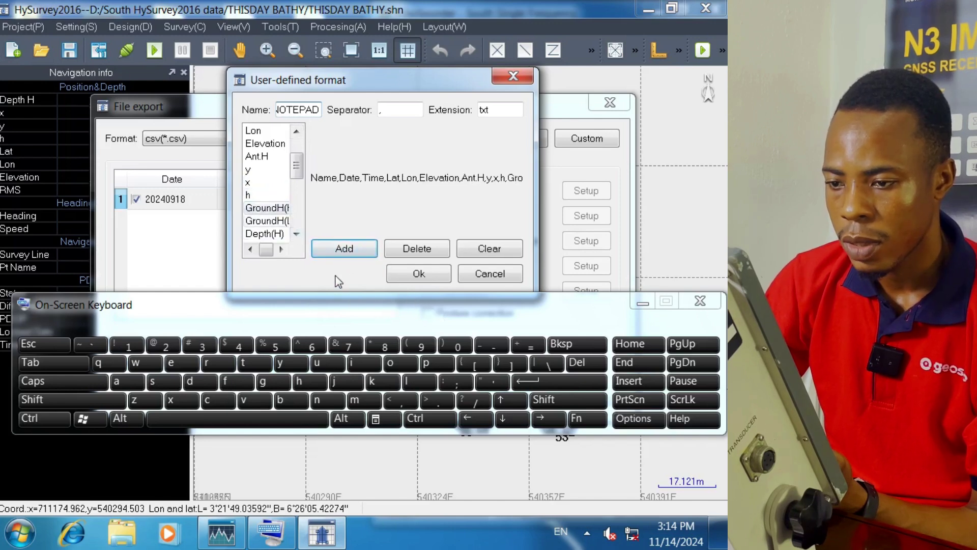
key("Down")
key("Return")
key("Down")
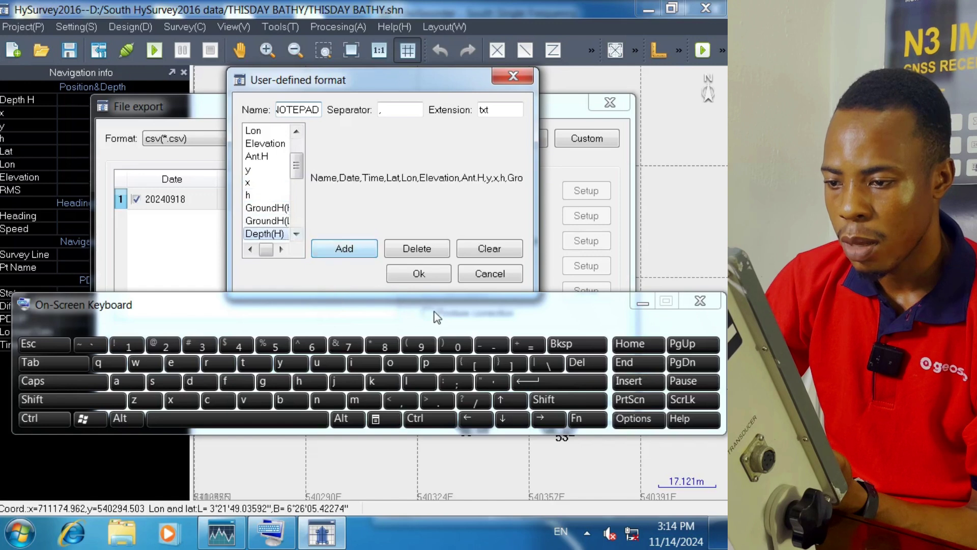
- Check the remaining fields available for the NOTEPAD format and save the format
left_click_drag(296, 165, 297, 185)
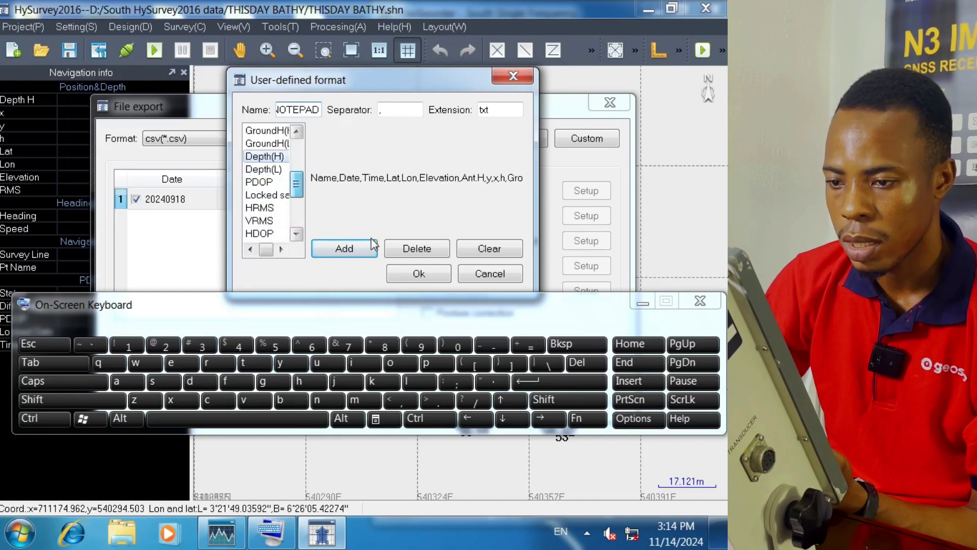
scroll(355, 233, "down", 3)
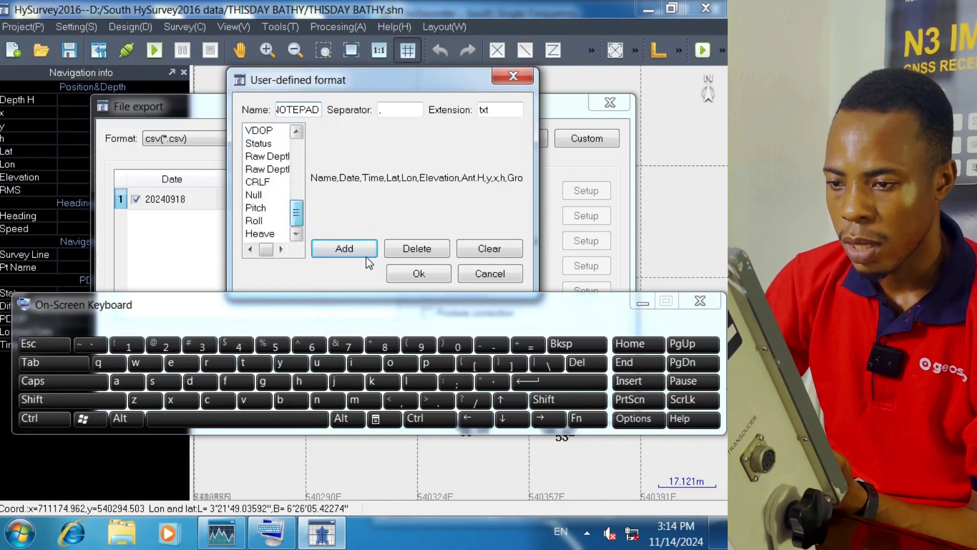
scroll(373, 268, "up", 6)
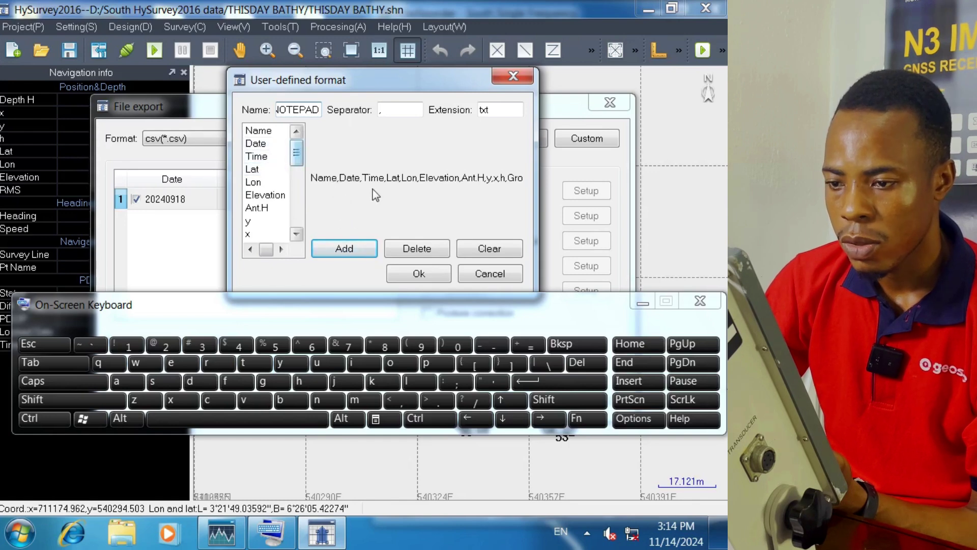
scroll(373, 198, "down", 1)
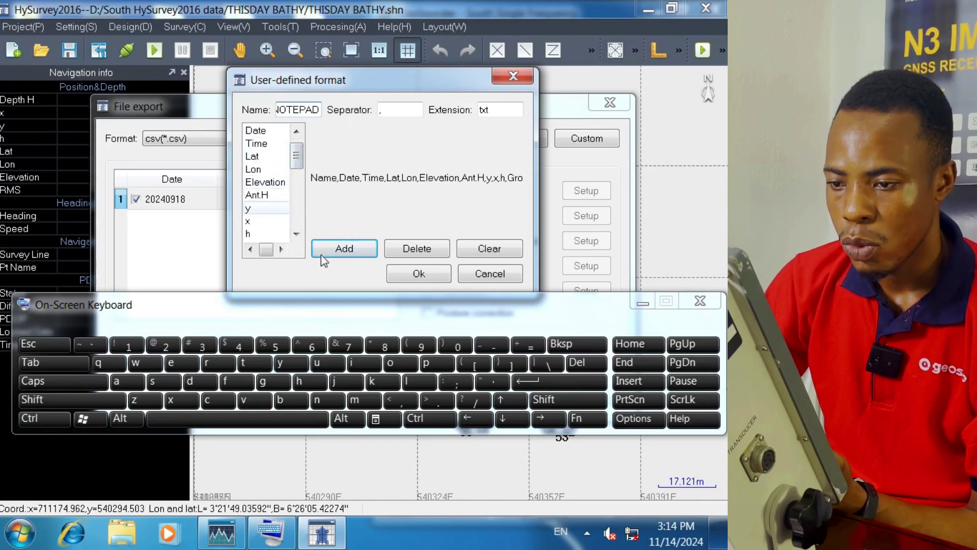
scroll(371, 195, "down", 5)
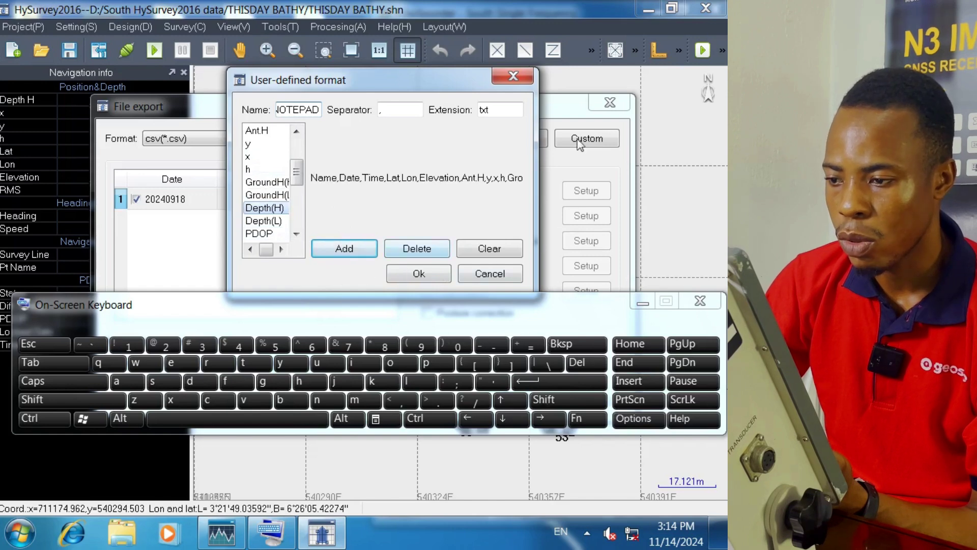
left_click(419, 273)
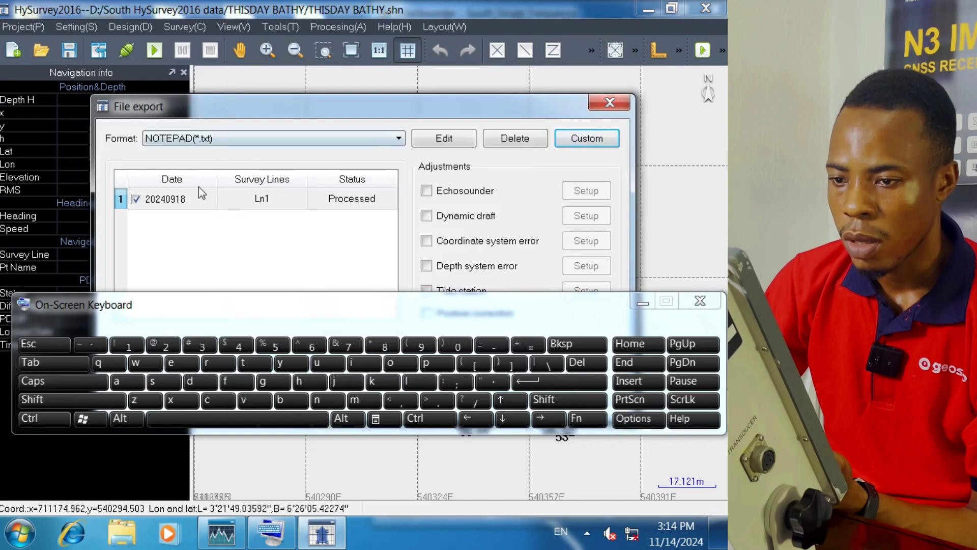
- Review the available export formats and set the export format to csv(*.csv)
left_click(398, 138)
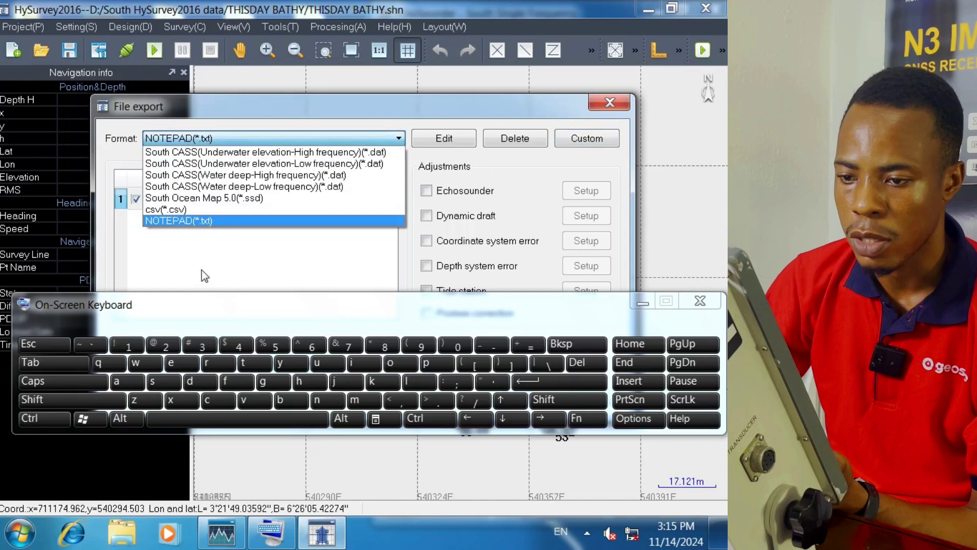
key("Up")
key("Down")
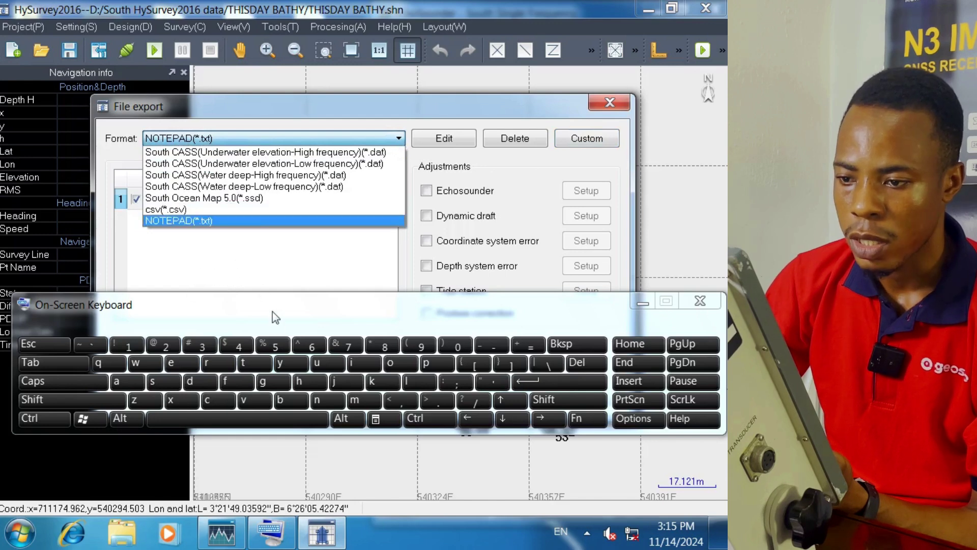
key("Up")
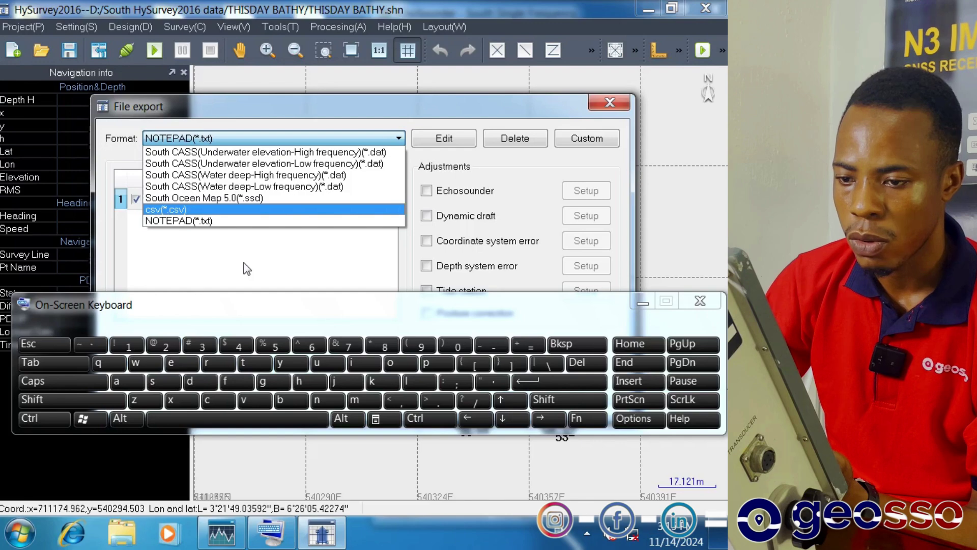
key("Return")
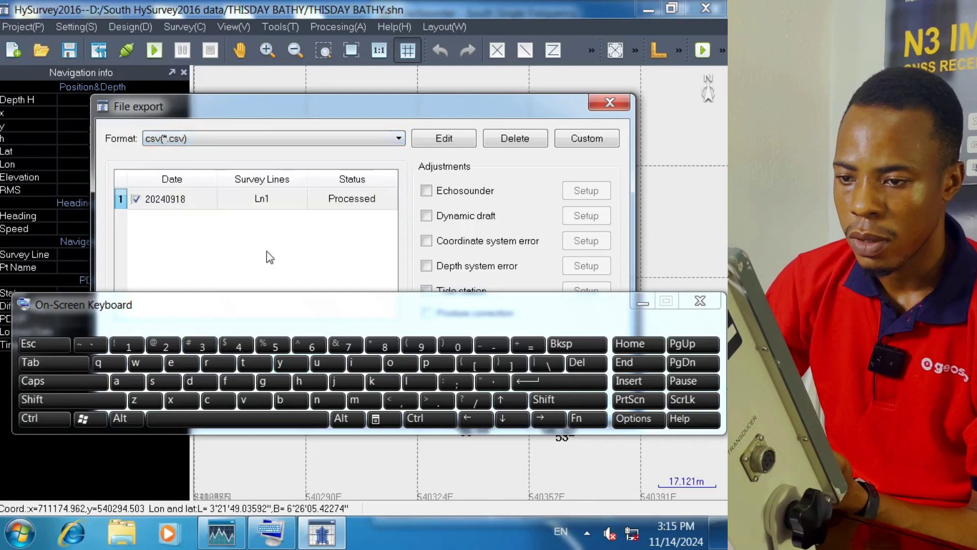
- Start the export of Ln1 with the Desktop as destination folder, and switch the on-screen keyboard to capitals
left_click_drag(679, 371, 662, 489)
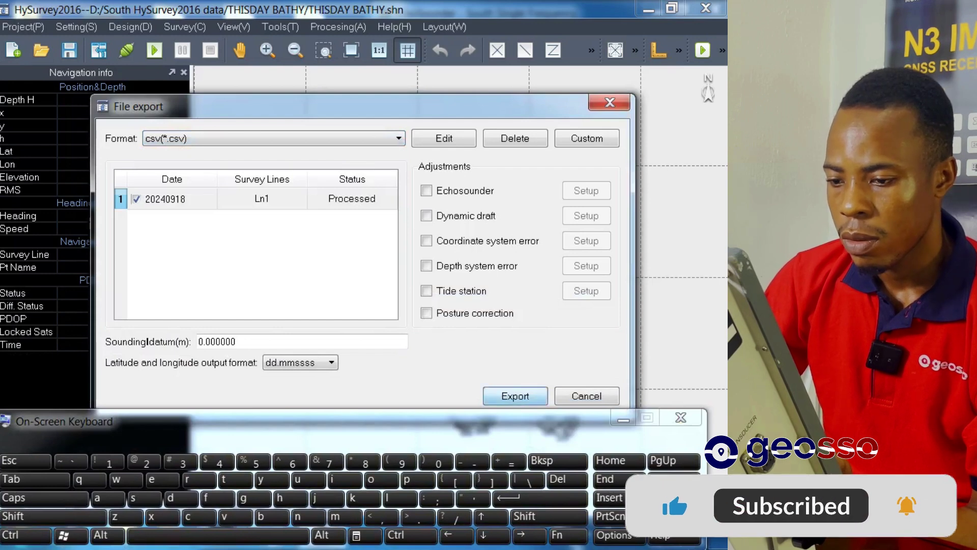
key("Return")
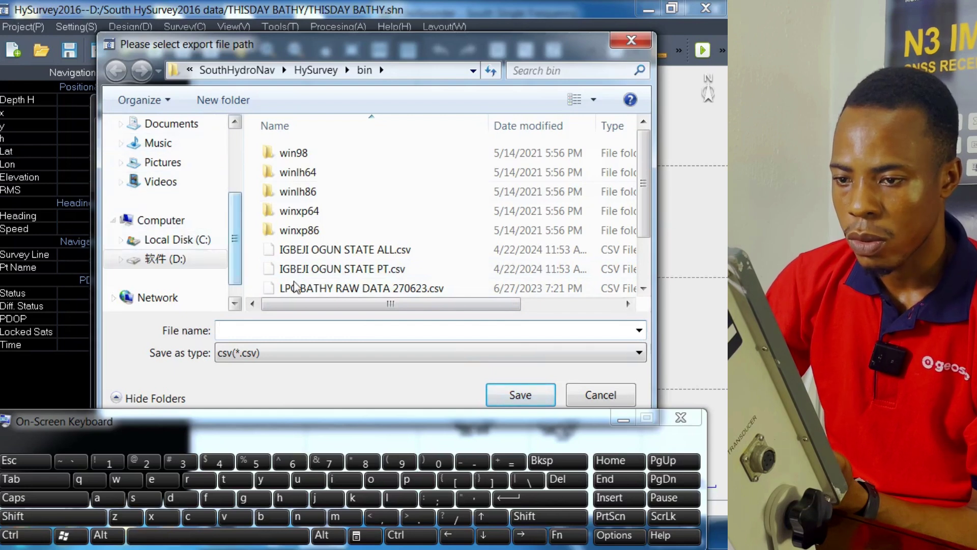
scroll(168, 213, "up", 5)
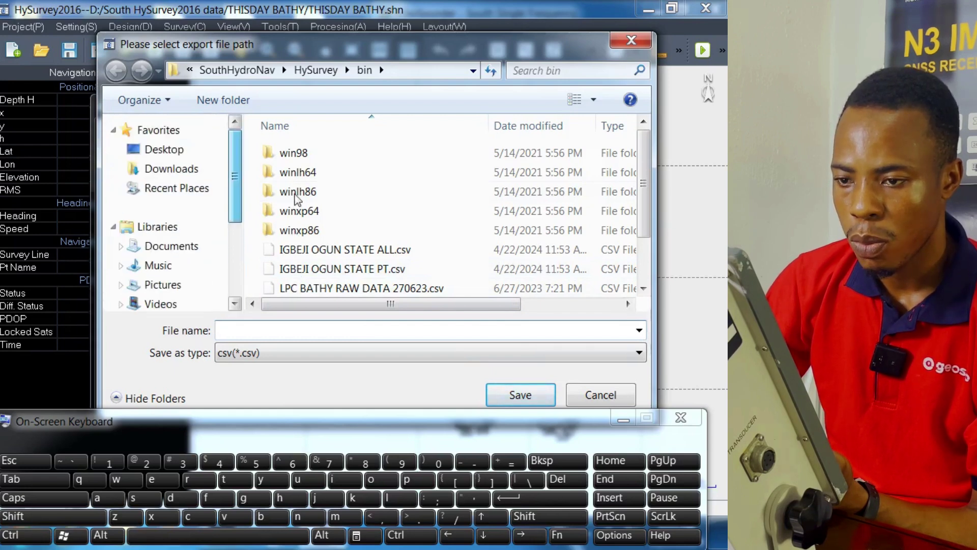
left_click(164, 149)
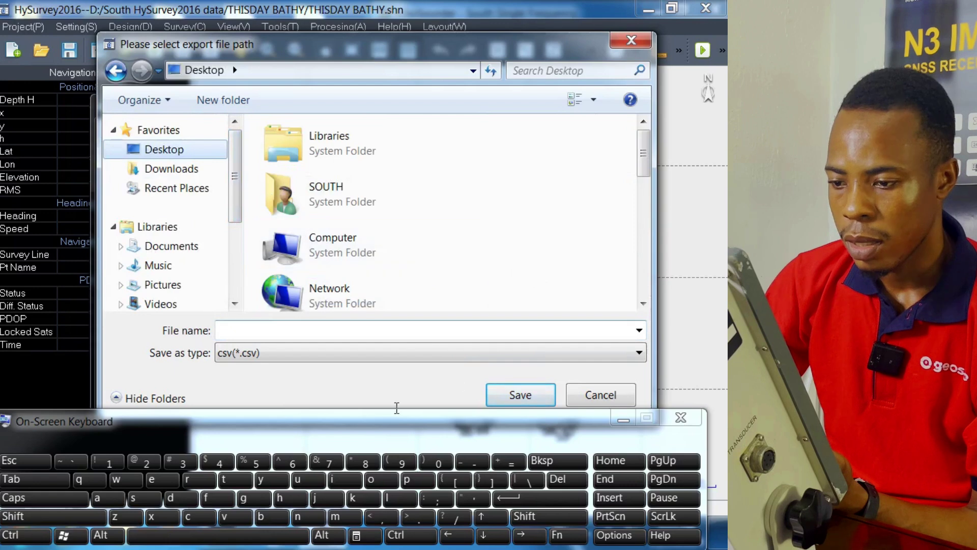
left_click(45, 498)
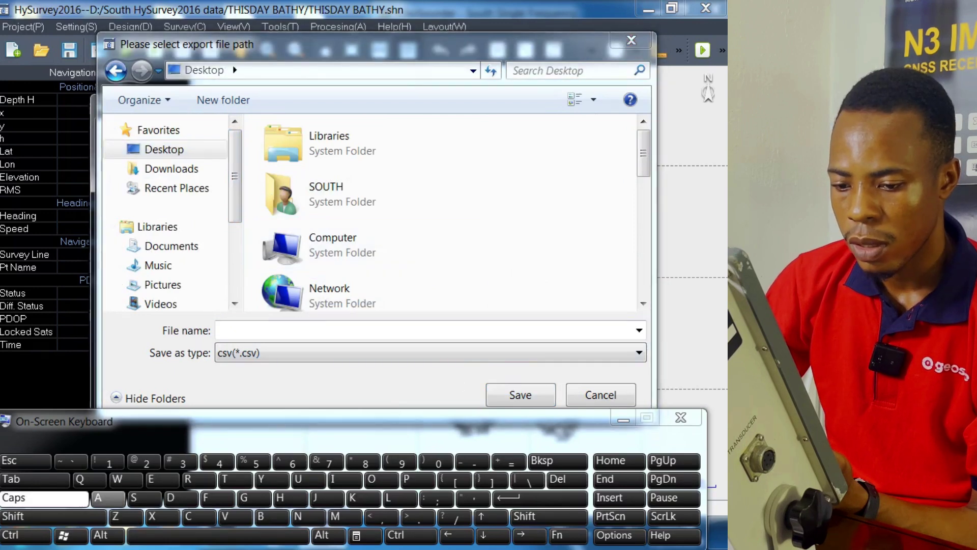
- Try to enter SURVEY as the start of the export file name
left_click(145, 498)
left_click(308, 479)
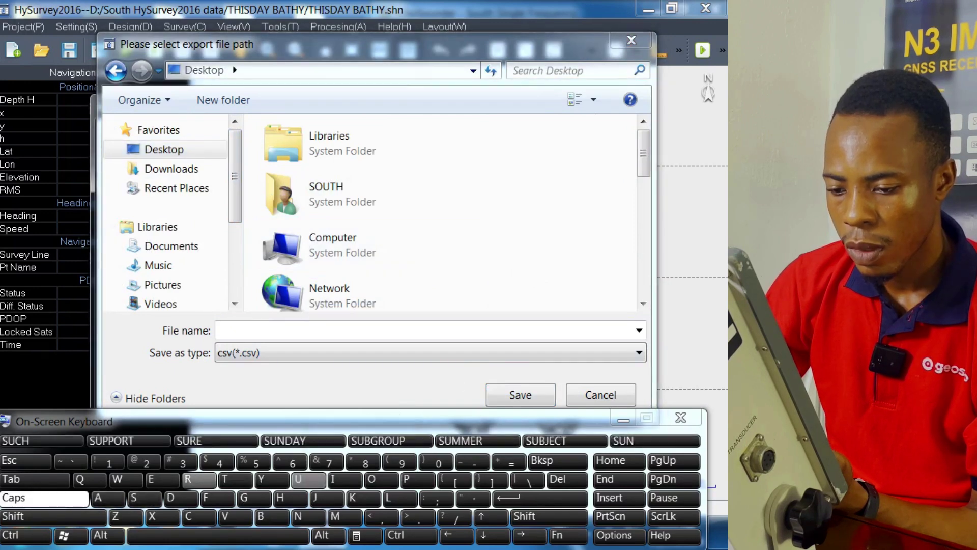
left_click(199, 479)
left_click(235, 516)
left_click(163, 479)
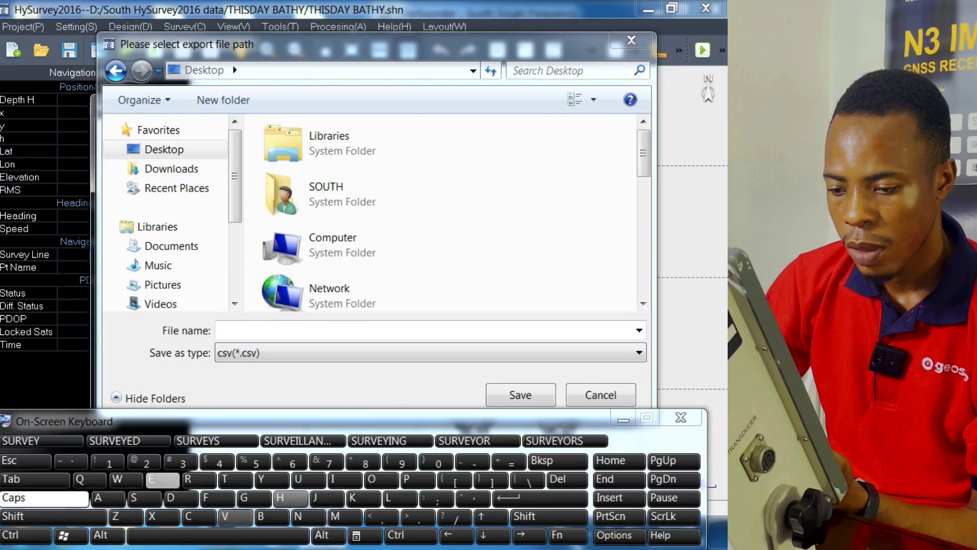
left_click(272, 479)
left_click(217, 535)
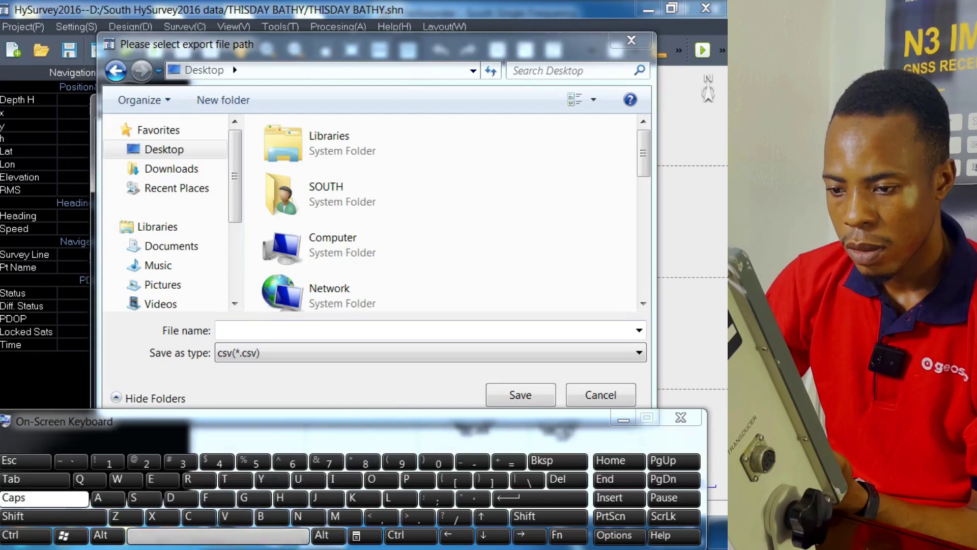
- Enter BATHY as the export file name using the on-screen keyboard
left_click(359, 330)
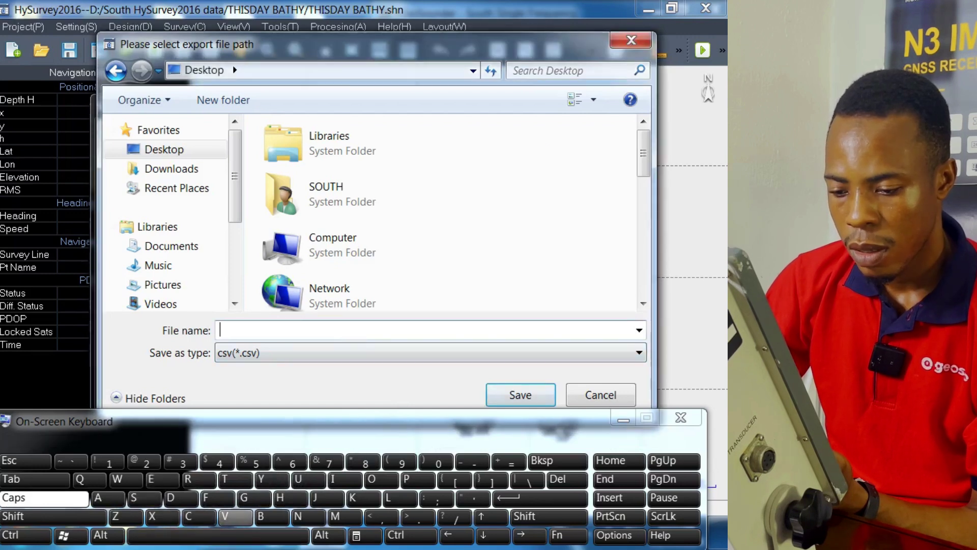
left_click(272, 516)
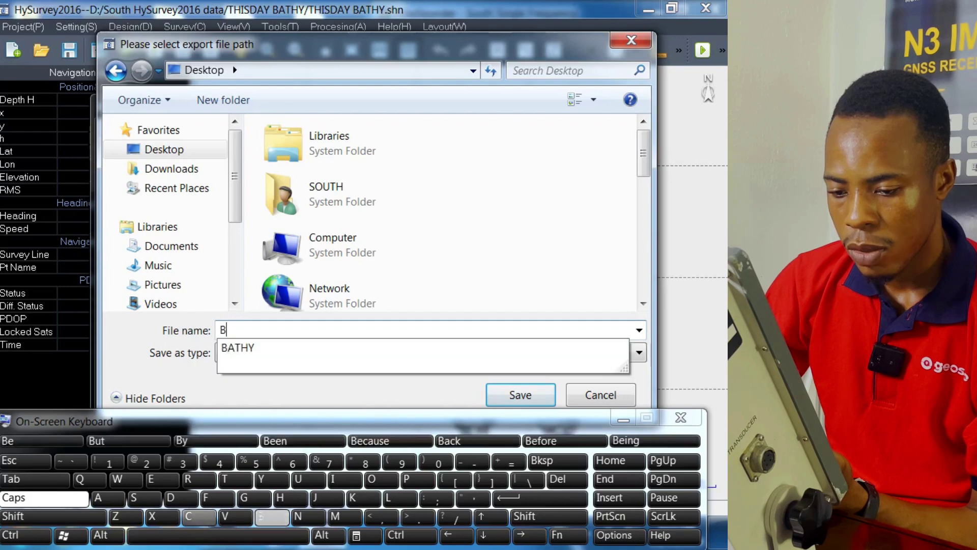
left_click(108, 497)
left_click(236, 479)
left_click(41, 440)
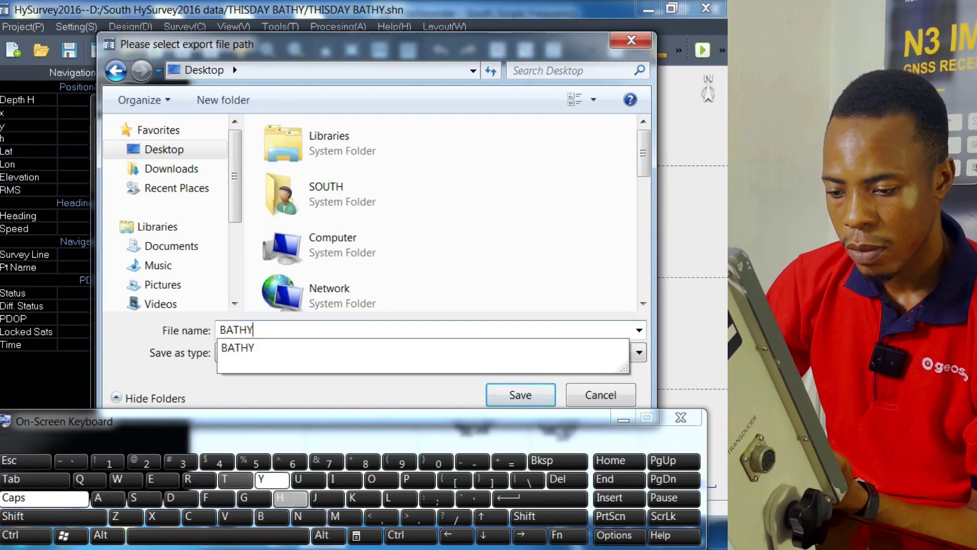
- Add SURVEY after BATHY in the export file name using the on-screen keyboard
left_click(144, 497)
left_click(308, 479)
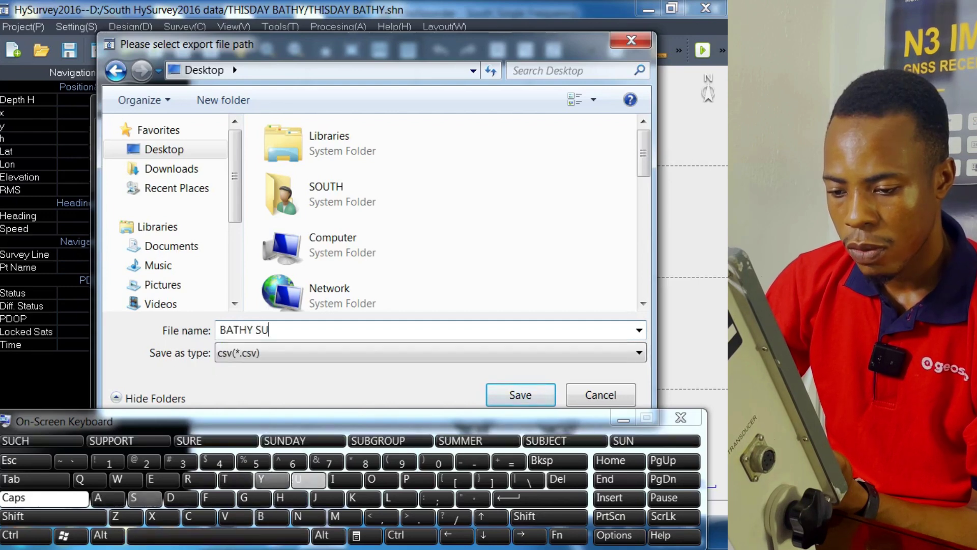
left_click(200, 478)
left_click(235, 516)
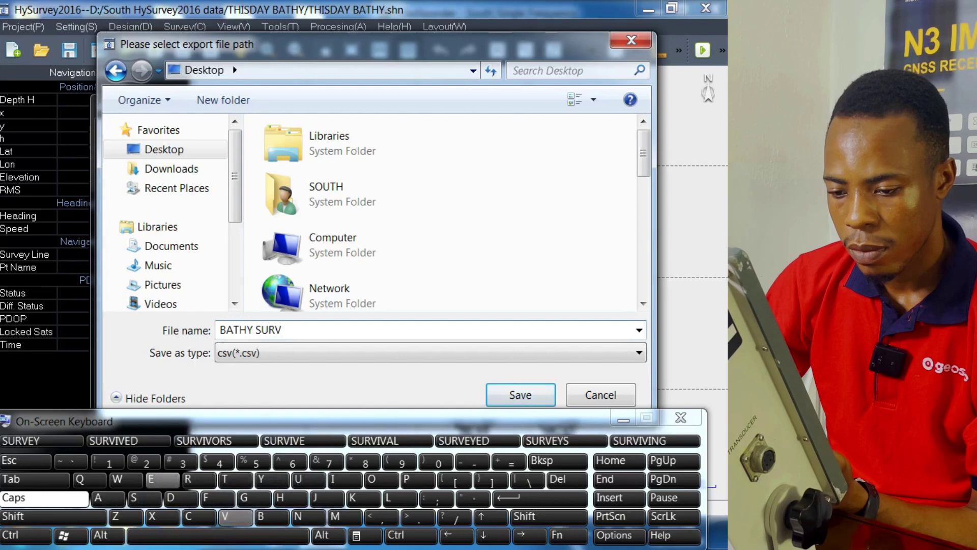
left_click(163, 479)
left_click(272, 479)
left_click(218, 536)
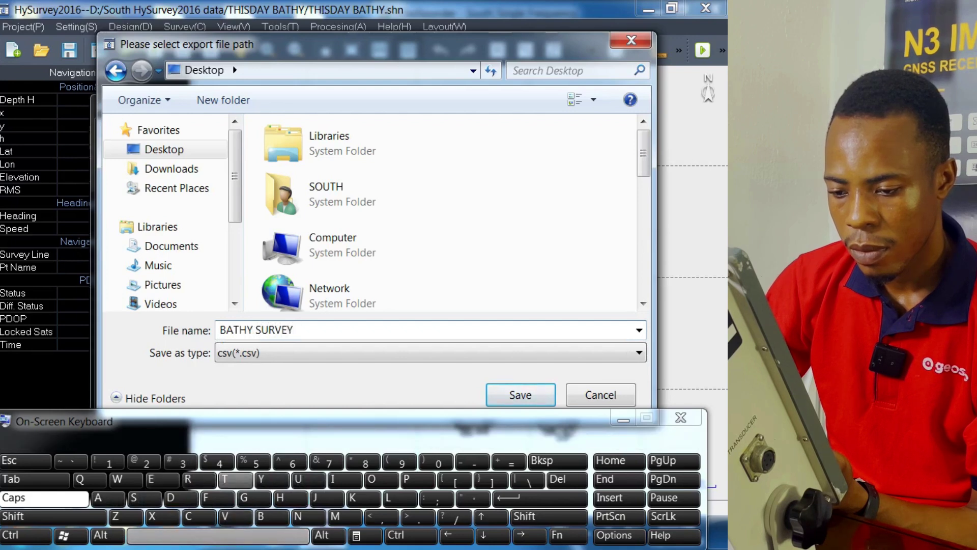
- Complete the file name as BATHY SURVEY TEST and save the csv export to the Desktop
left_click(236, 479)
left_click(162, 479)
left_click(145, 498)
left_click(235, 478)
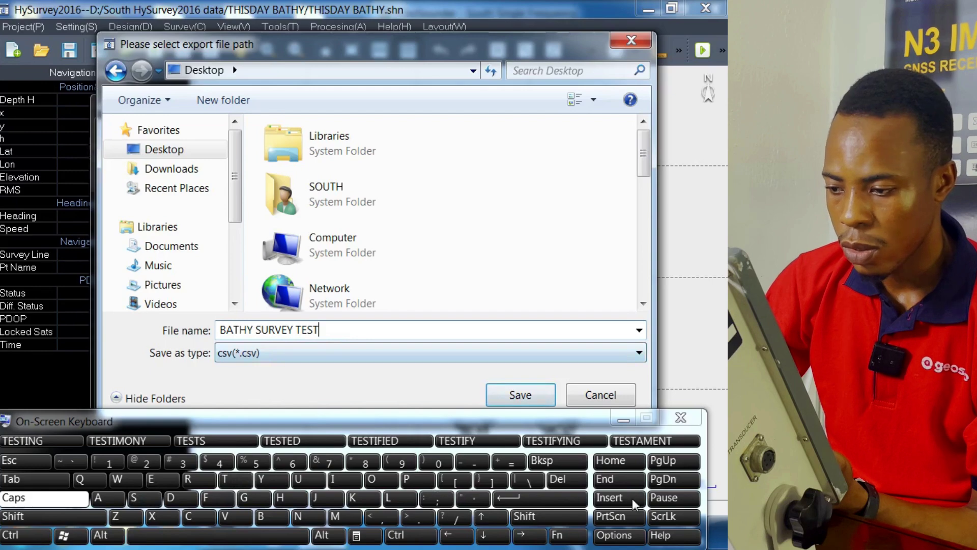
key("Return")
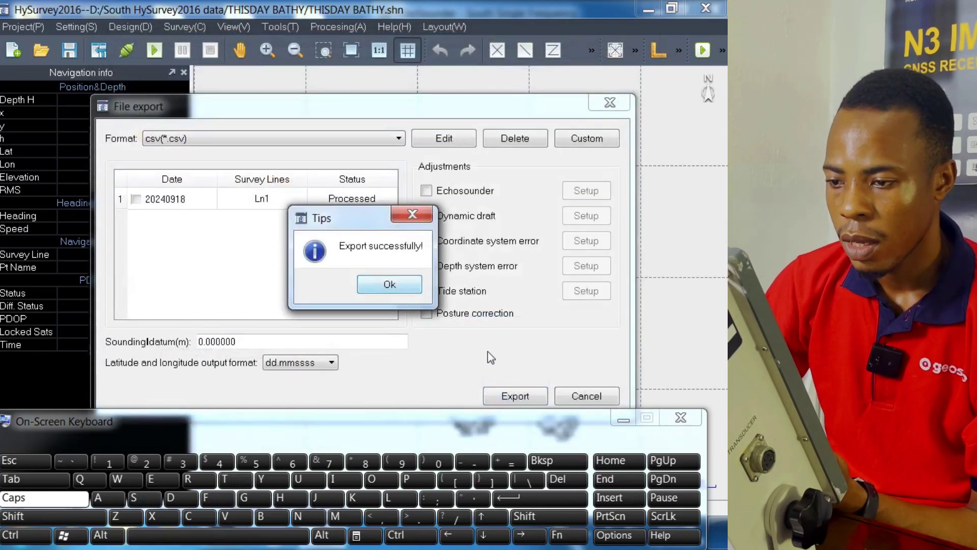
left_click(390, 283)
- Start exporting Ln1 in the NOTEPAD(*.txt) format with the Desktop as destination folder
left_click(349, 140)
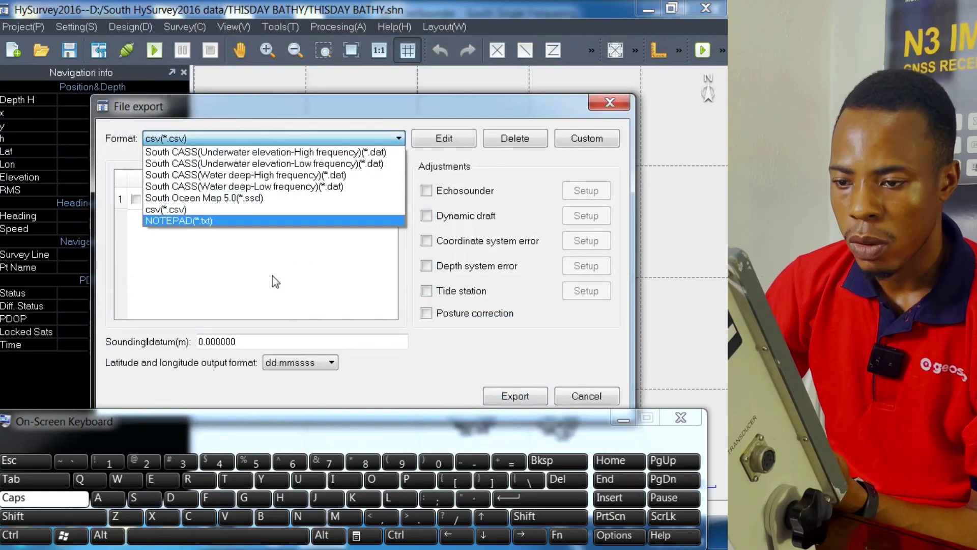
key("Return")
left_click(164, 199)
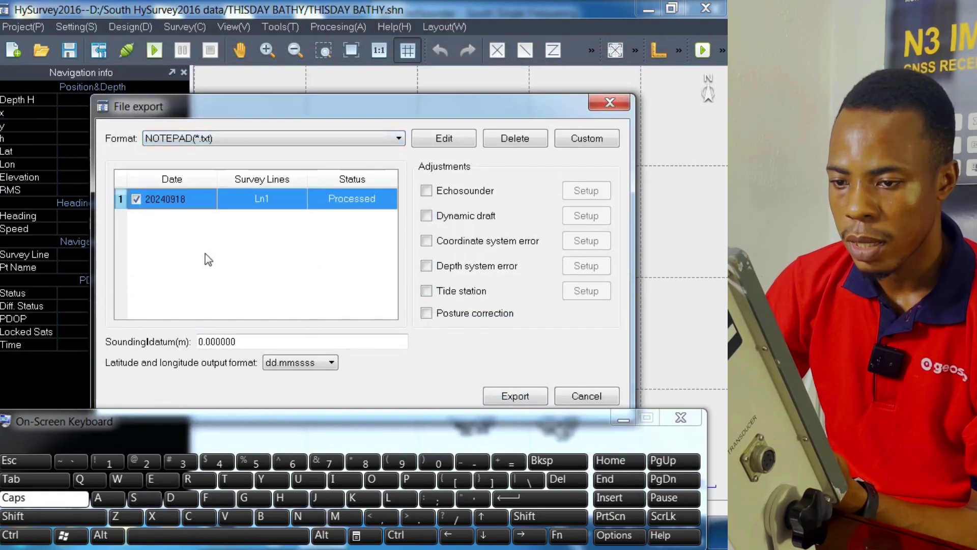
key("Return")
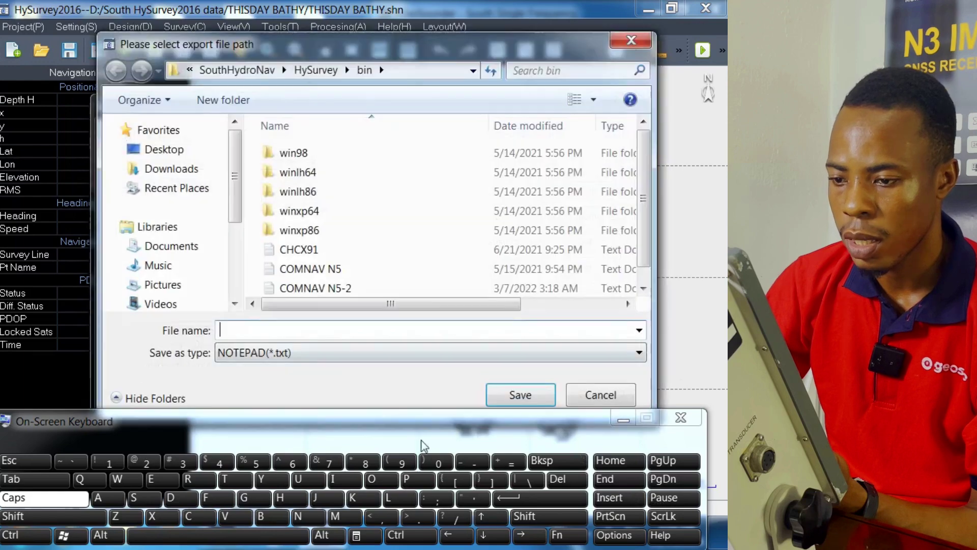
left_click(171, 149)
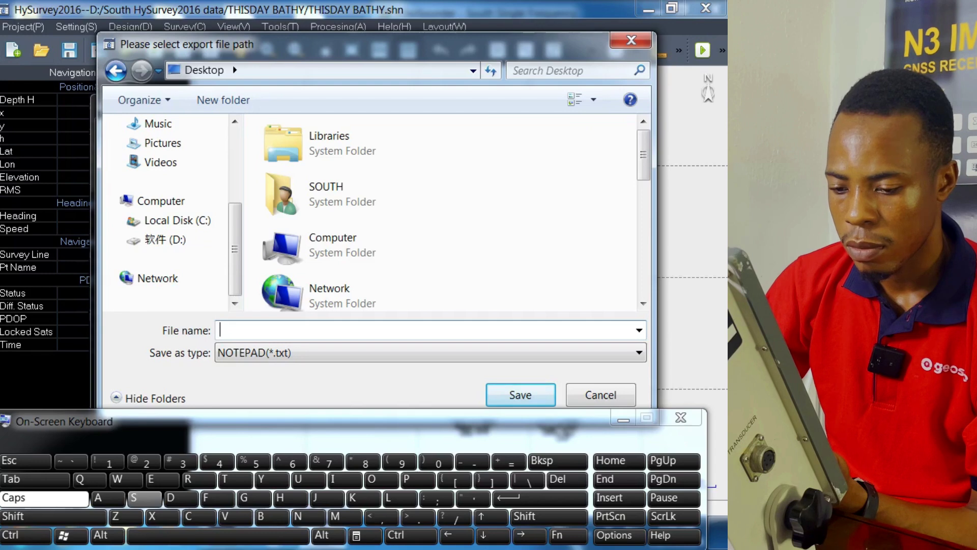
- Enter BATHY as the start of the txt export's file name using the on-screen keyboard
left_click(272, 516)
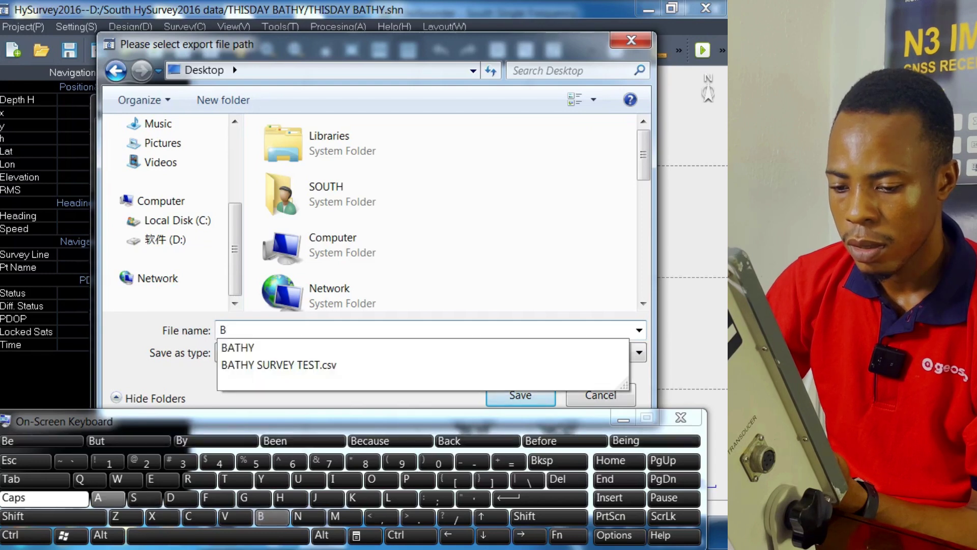
left_click(108, 499)
left_click(235, 480)
left_click(290, 499)
left_click(273, 480)
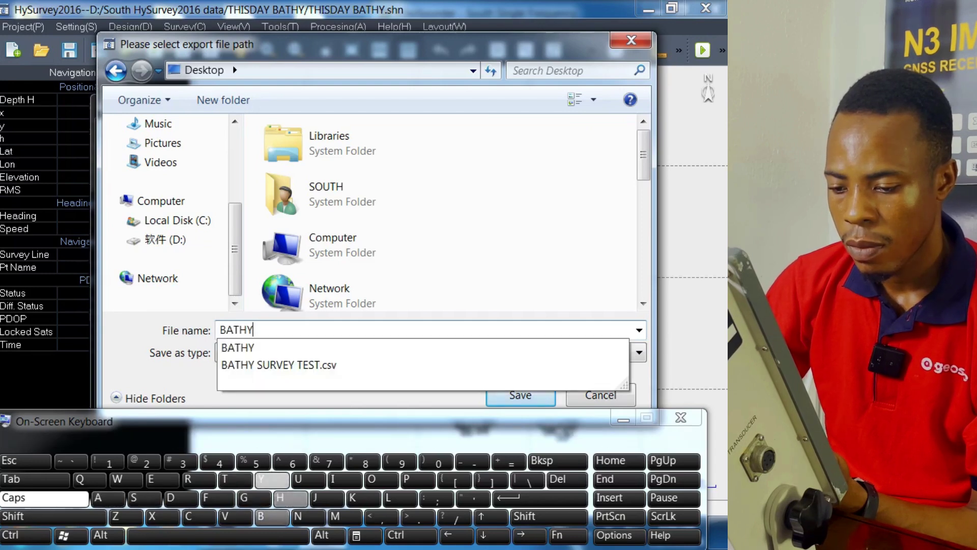
- Extend the txt export's file name to BATHY SURVEY, correcting the mistyped letter
left_click(218, 535)
left_click(144, 498)
left_click(308, 479)
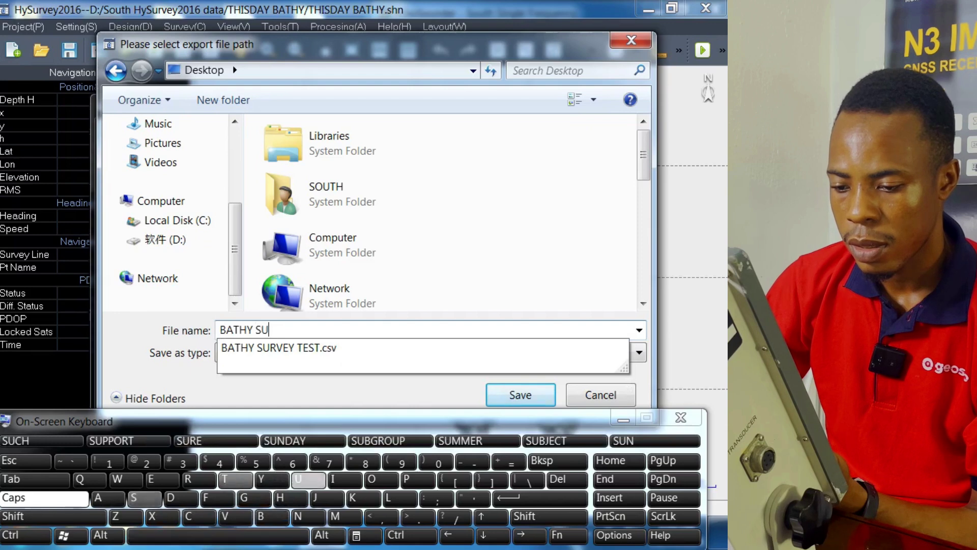
left_click(199, 480)
left_click(236, 516)
left_click(162, 480)
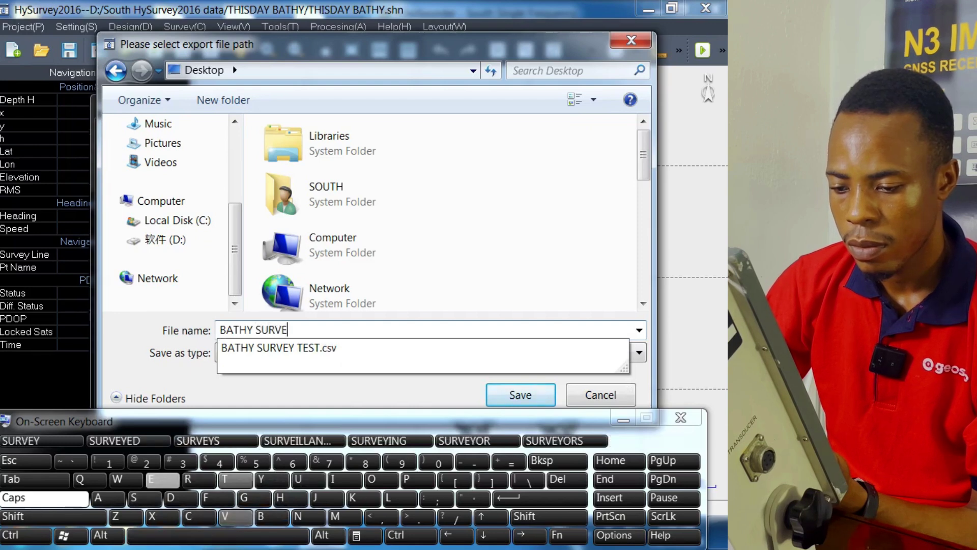
left_click(235, 479)
left_click(558, 461)
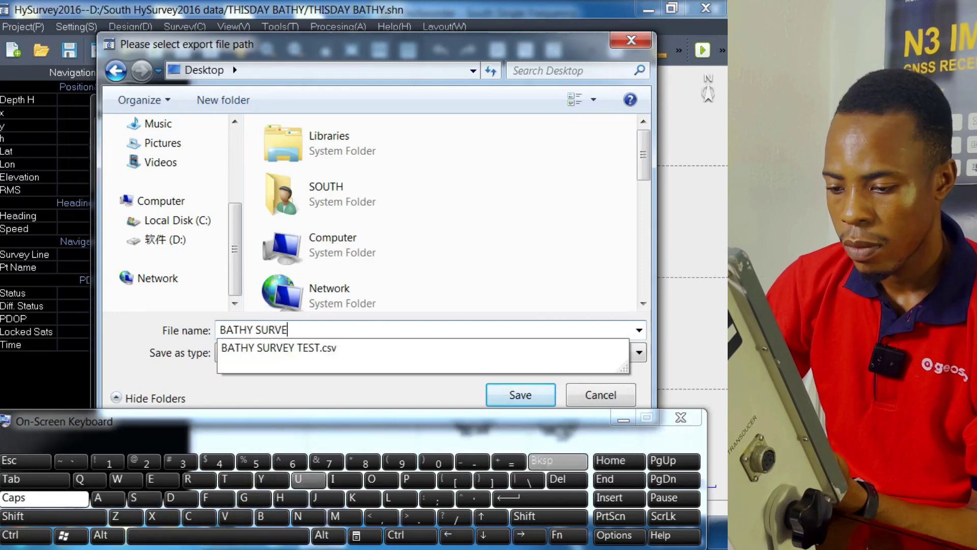
left_click(272, 480)
- Complete the file name as BATHY SURVEY TEST and save the txt export to the Desktop
left_click(218, 535)
left_click(235, 480)
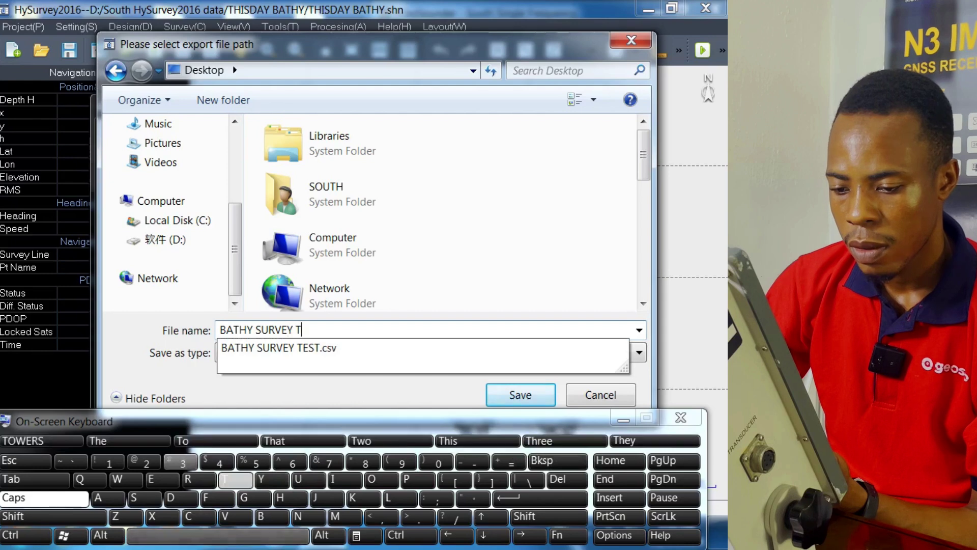
left_click(163, 480)
left_click(144, 498)
left_click(236, 480)
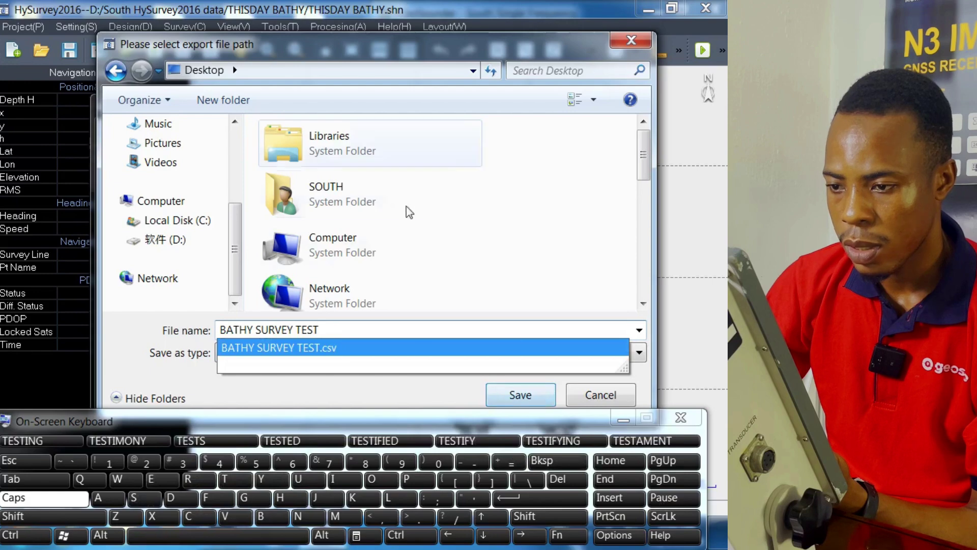
key("Return")
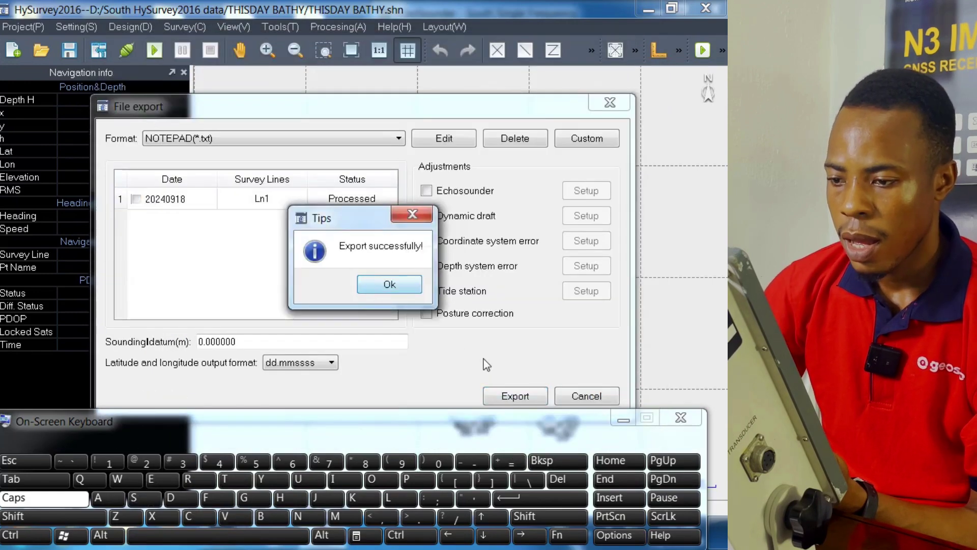
key("Return")
- Close all open windows, exiting HySurvey2016 and EchoSounder, to return to the Windows desktop
left_click_drag(615, 529, 638, 464)
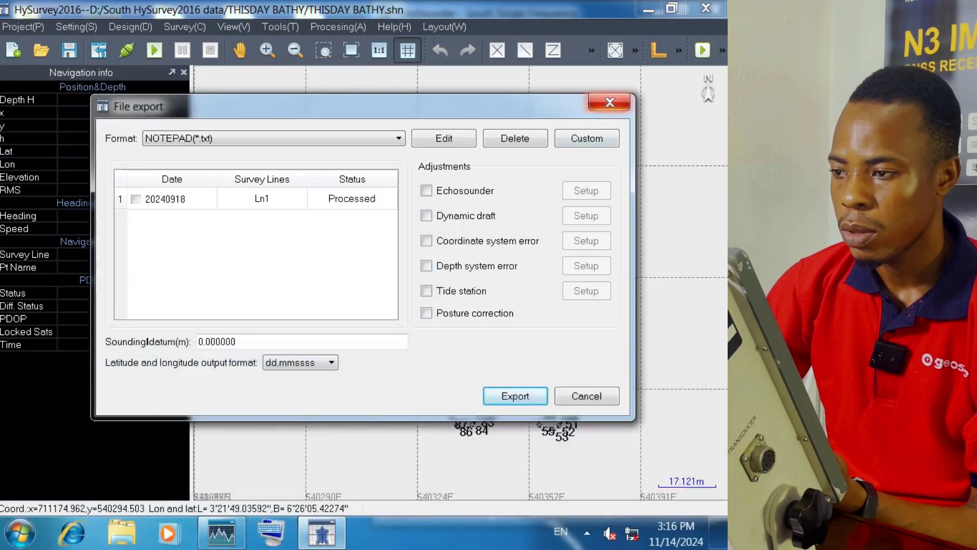
left_click(609, 103)
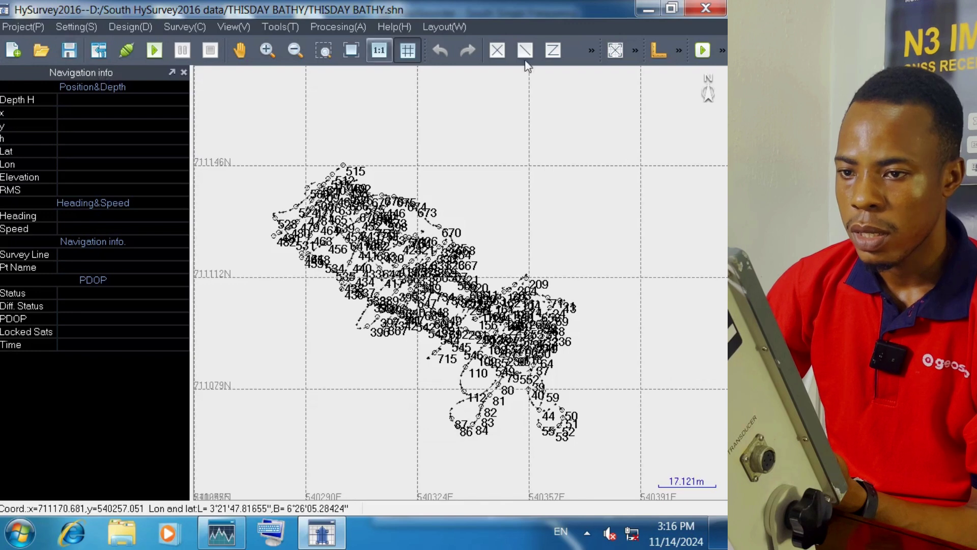
left_click(705, 8)
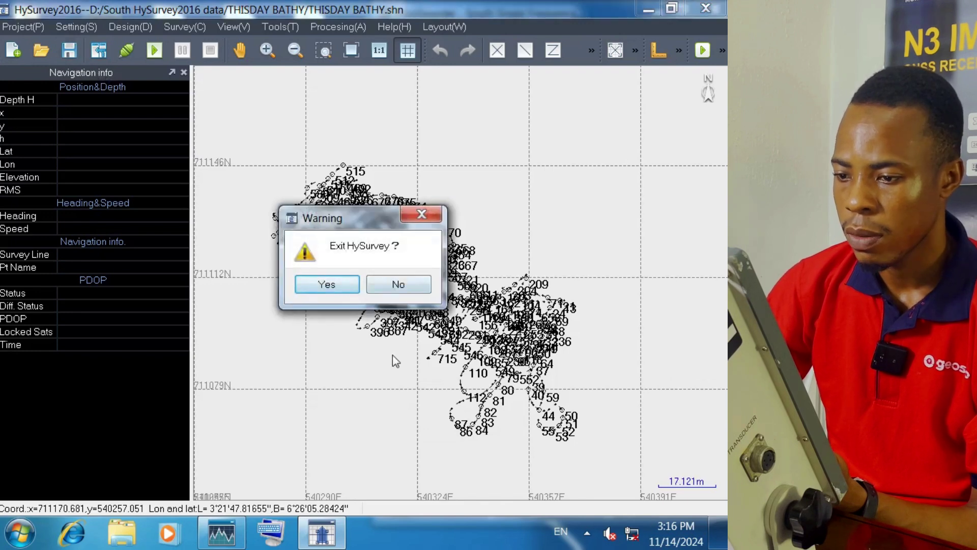
key("Return")
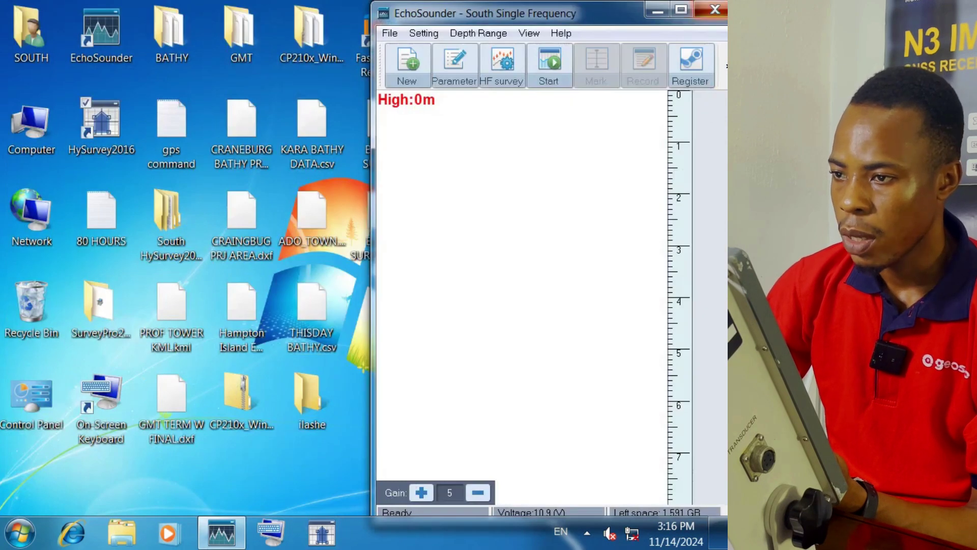
left_click(715, 9)
key("Return")
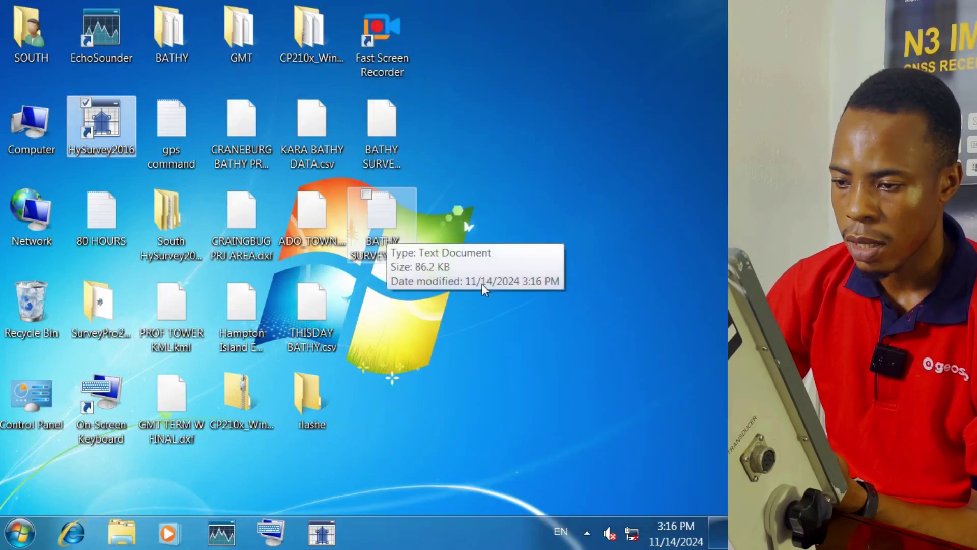
- Try to open the exported BATHY SURVEY TEST.csv from the desktop
left_click(481, 283)
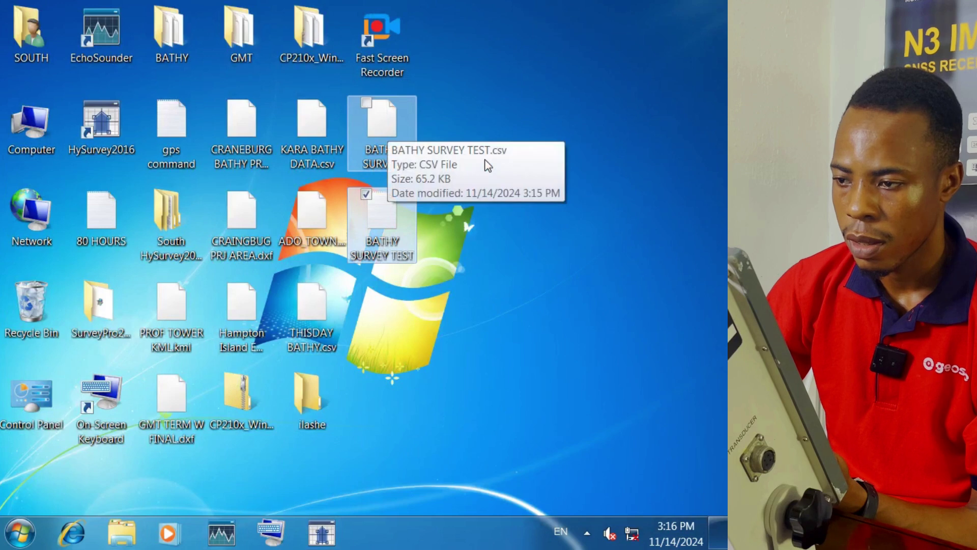
double_click(487, 163)
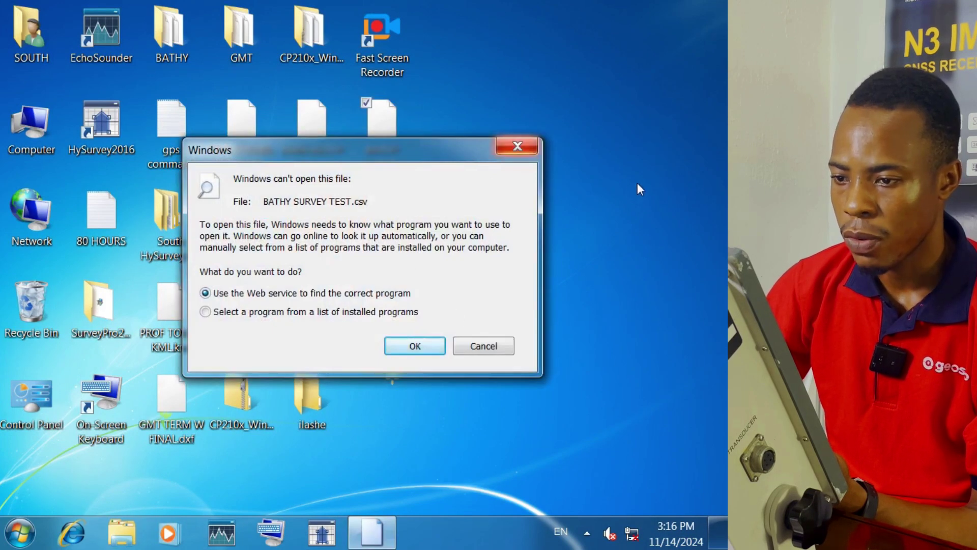
key("Escape")
- Open the BATHY SURVEY TEST text file in Notepad, widen the window to examine its exported columns, and close it
double_click(382, 219)
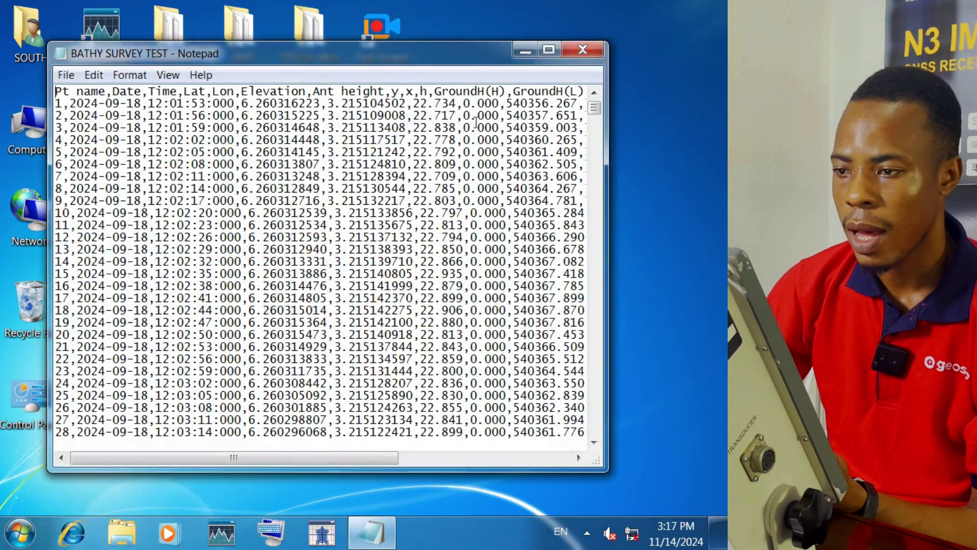
left_click_drag(607, 203, 700, 203)
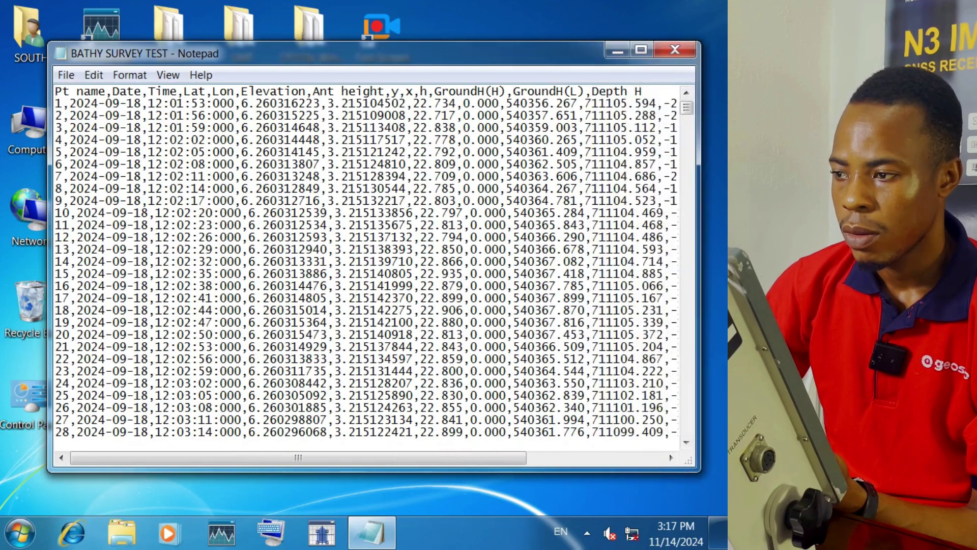
left_click_drag(675, 72, 632, 81)
left_click_drag(656, 254, 697, 254)
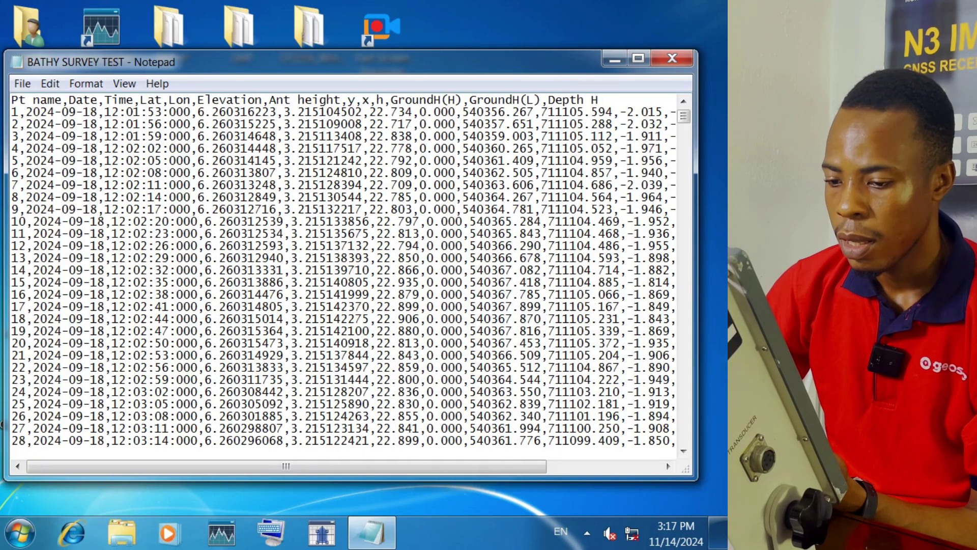
left_click(671, 58)
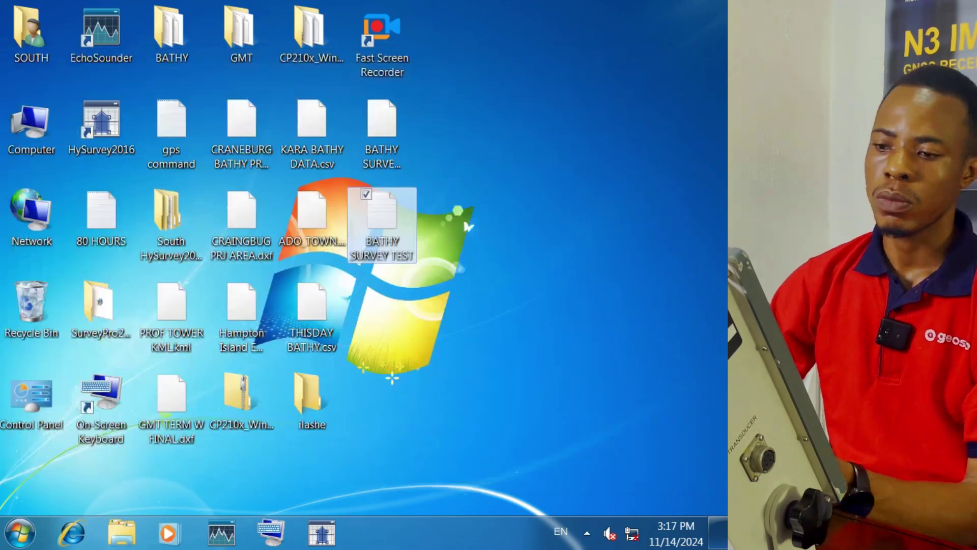